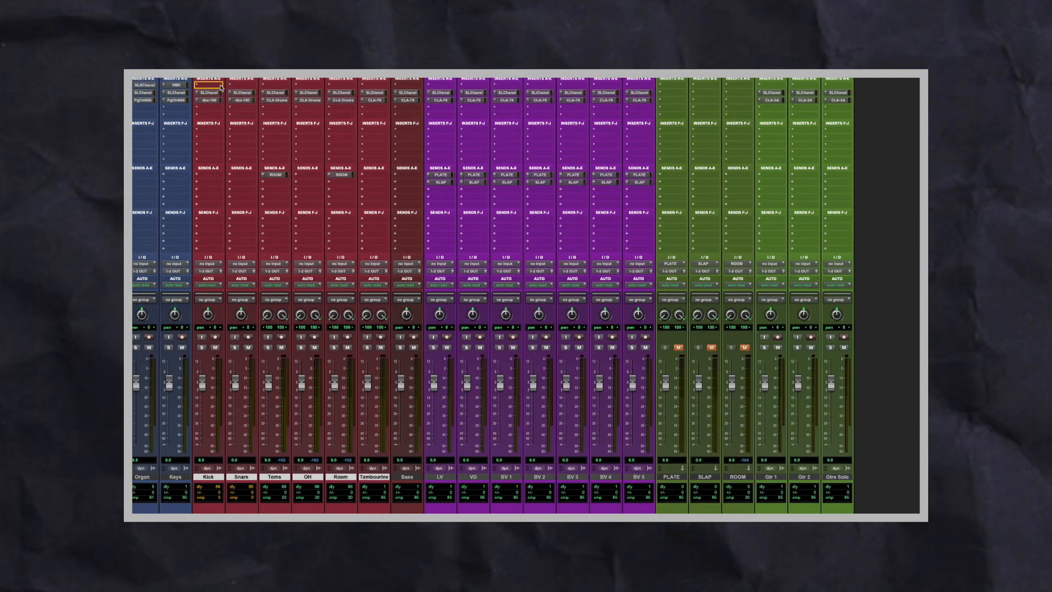
left_click_drag(211, 89, 268, 89)
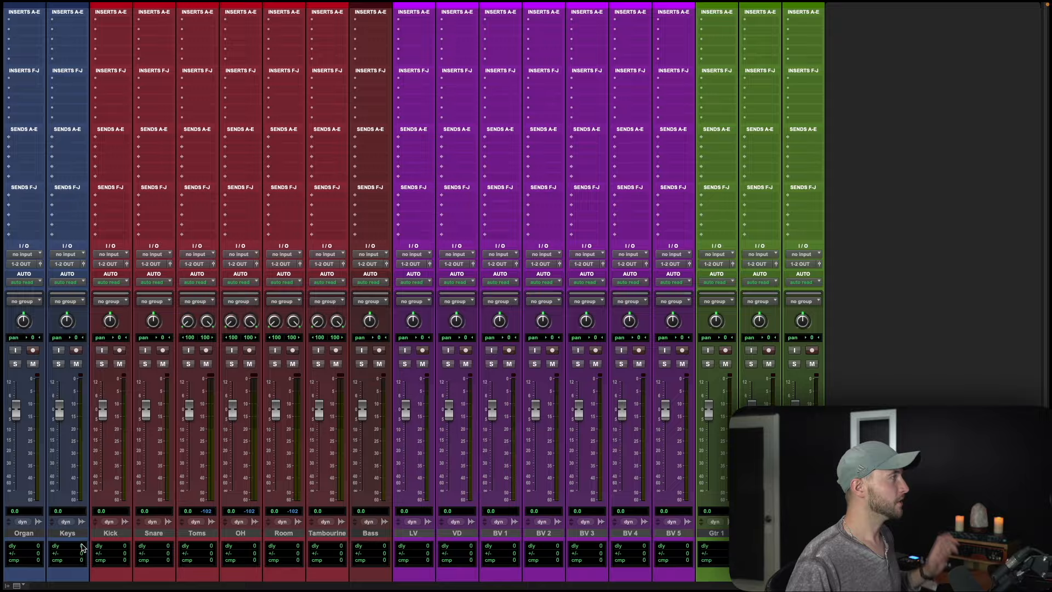
Insert the SSLChannel (mono) plug-in in the second insert slot of every track, from Organ through the guitar solo track
left_click(24, 534)
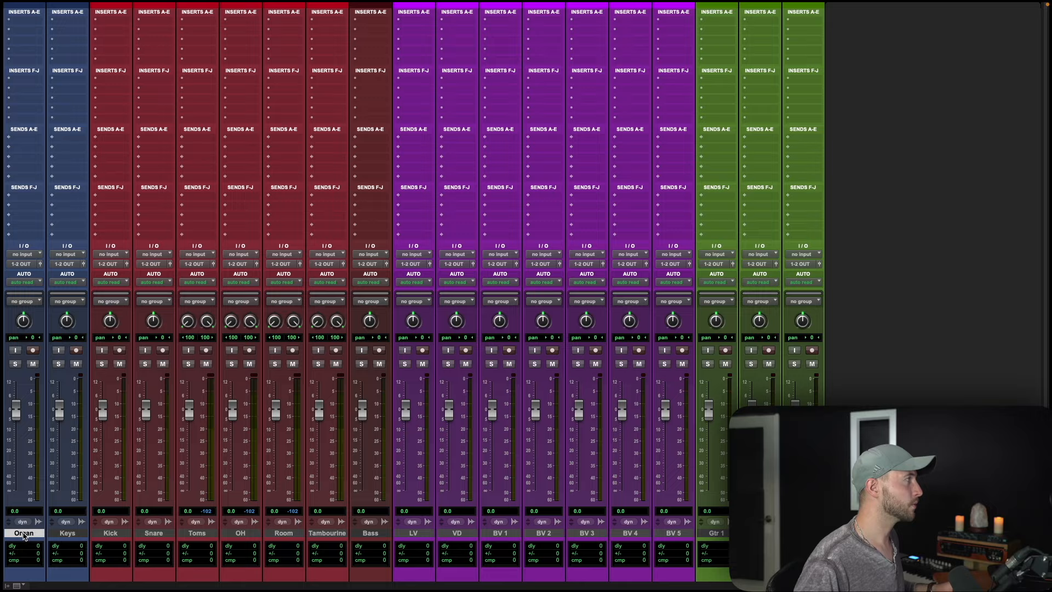
left_click(803, 533, "shift")
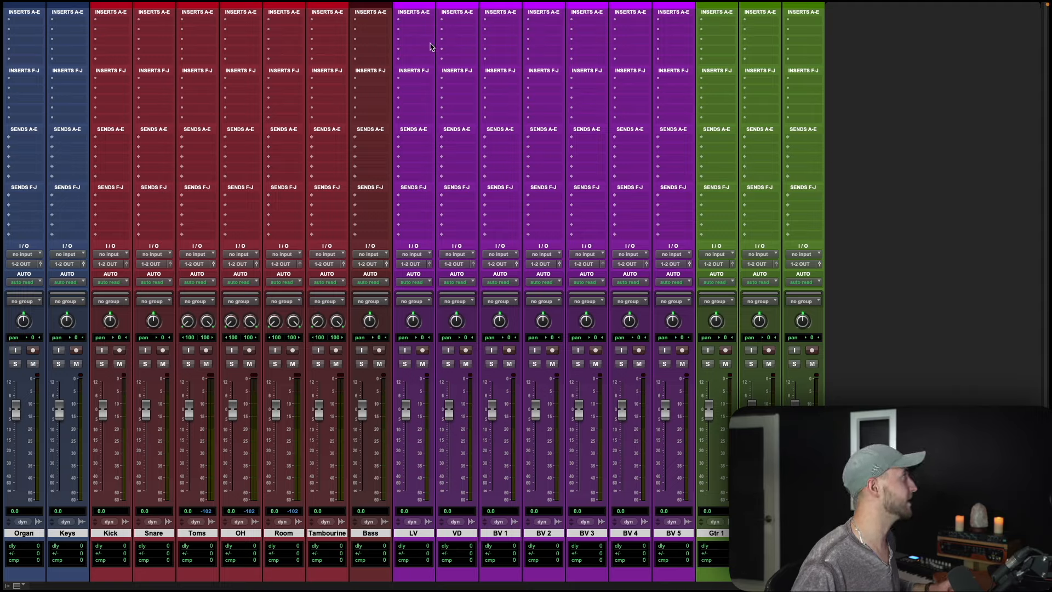
left_click(28, 35)
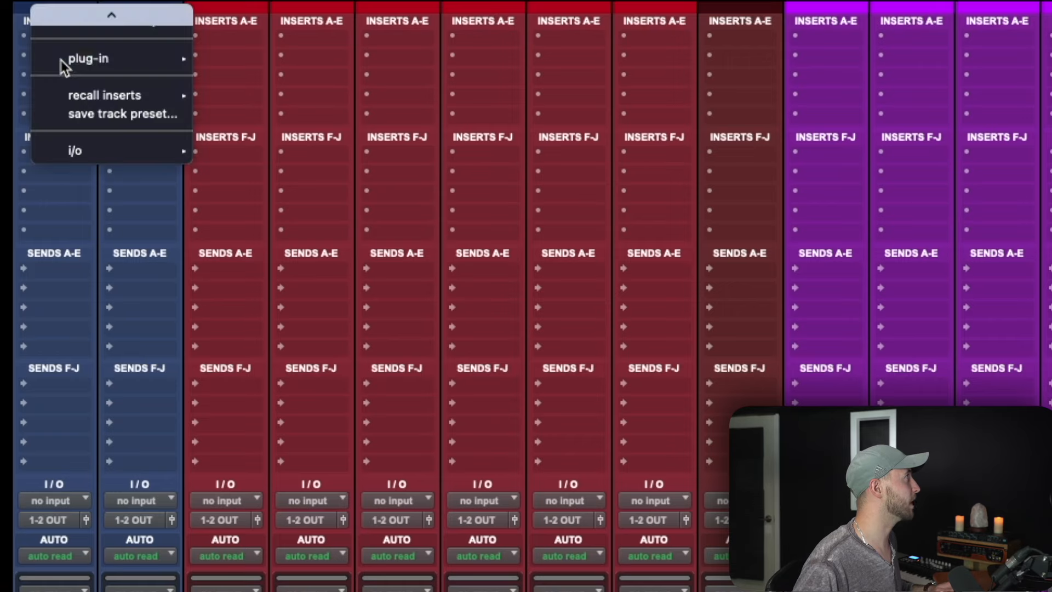
type("sslchan")
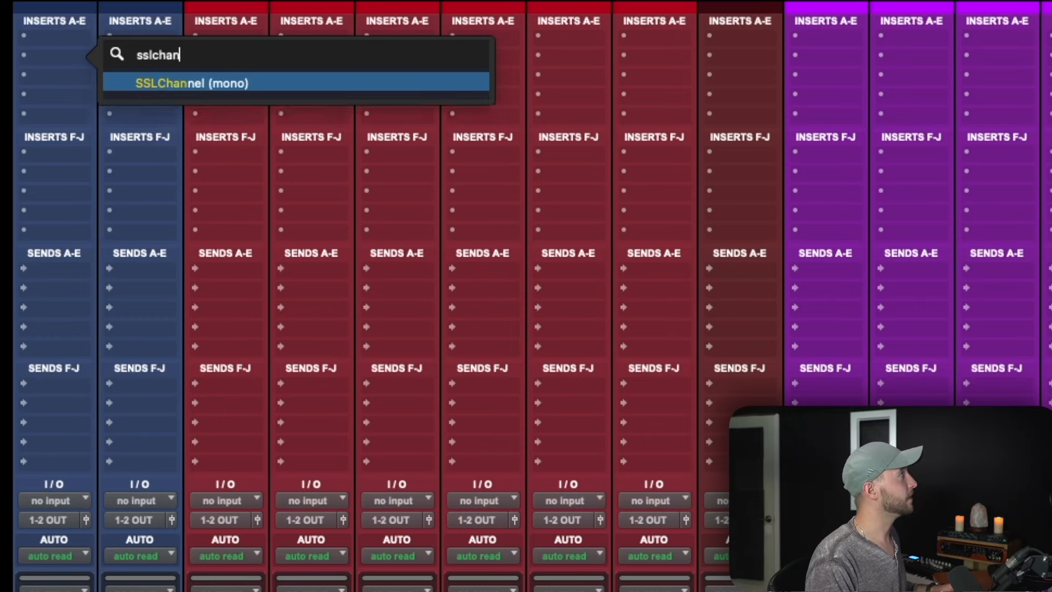
key("Return")
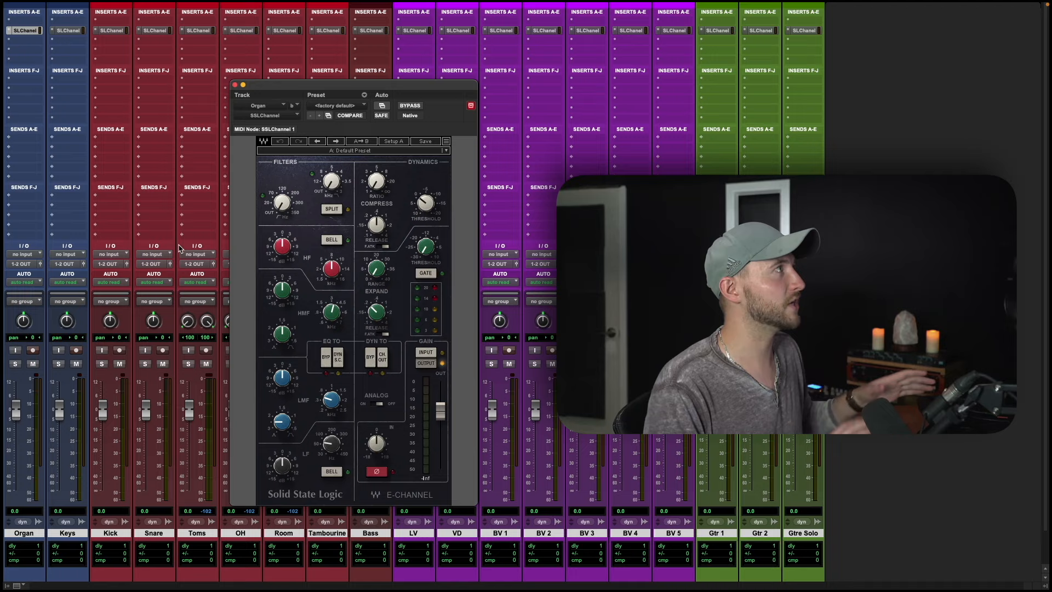
left_click(235, 85)
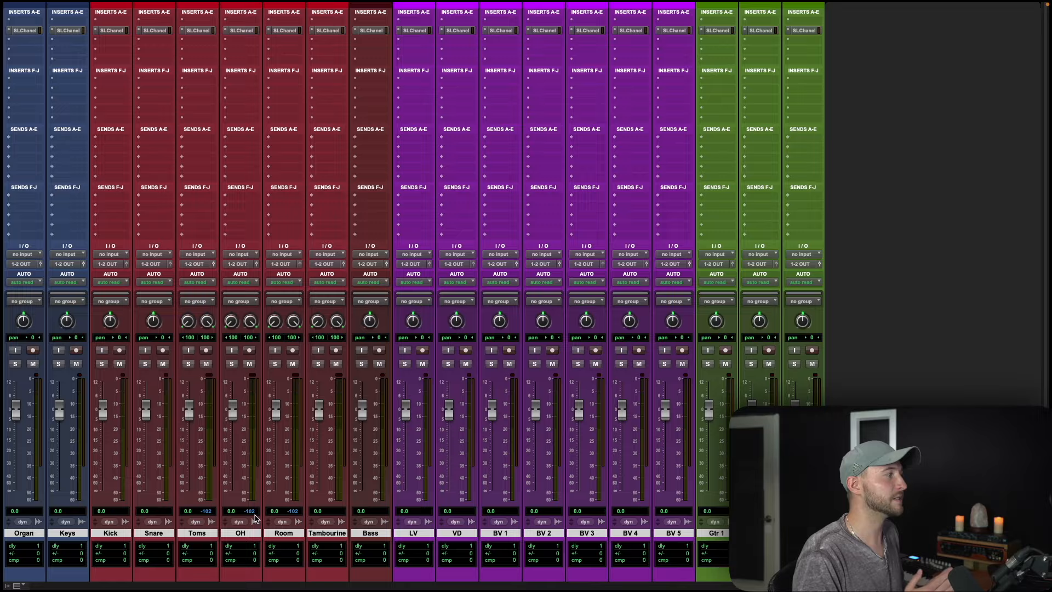
Insert the CLA-76 (mono) compressor on the LV track directly below its SSLChannel
left_click(120, 536)
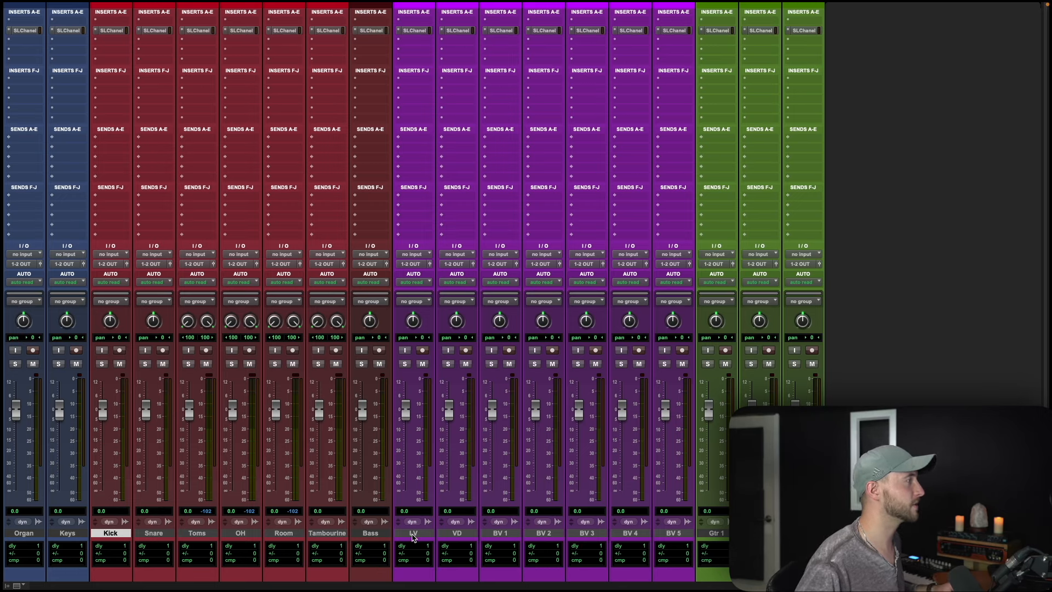
left_click(451, 534)
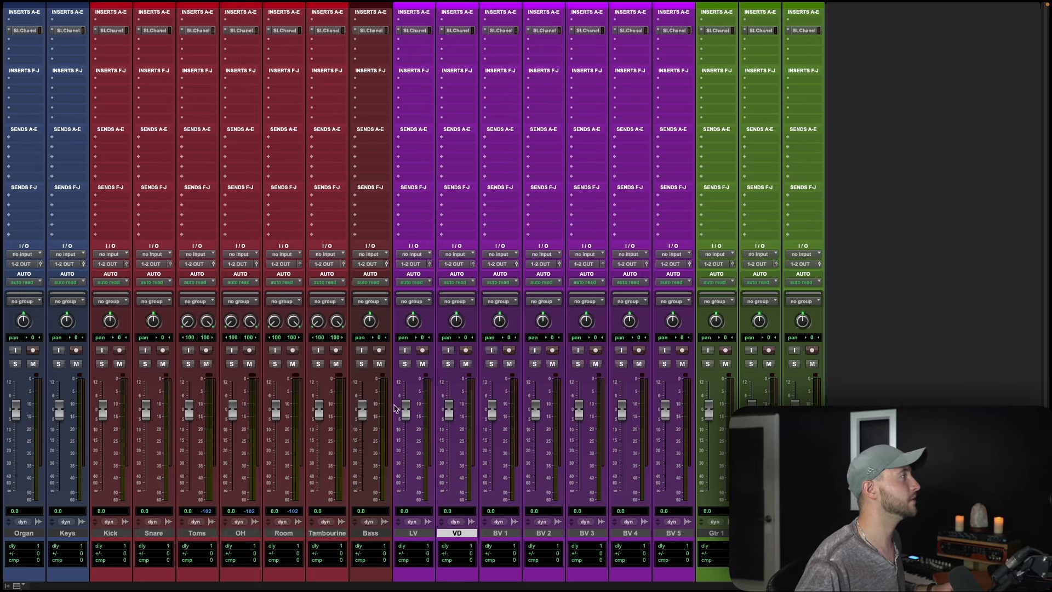
left_click(425, 536)
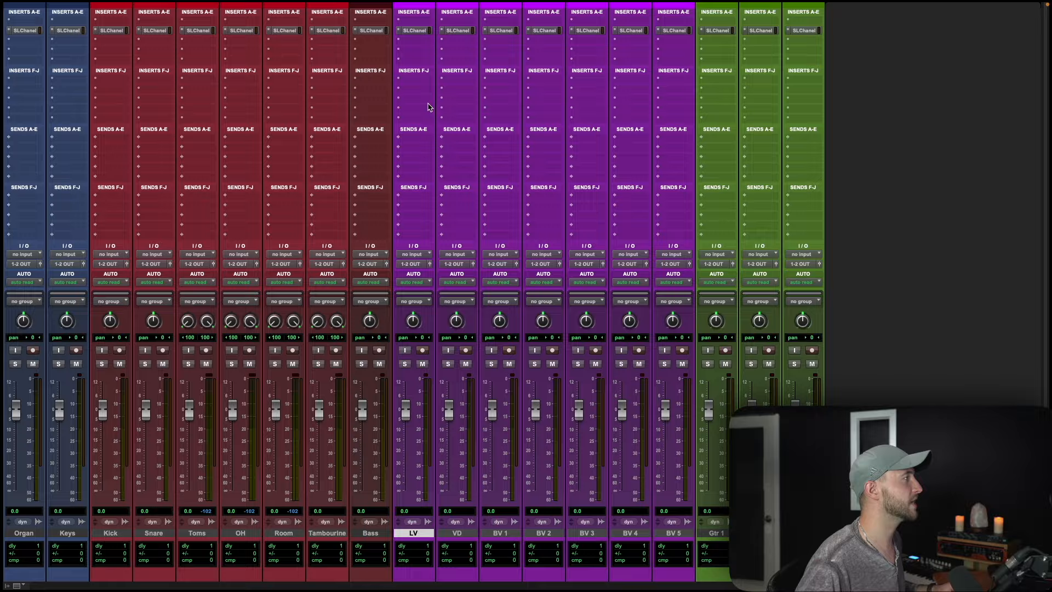
left_click(422, 44)
type("cla-76")
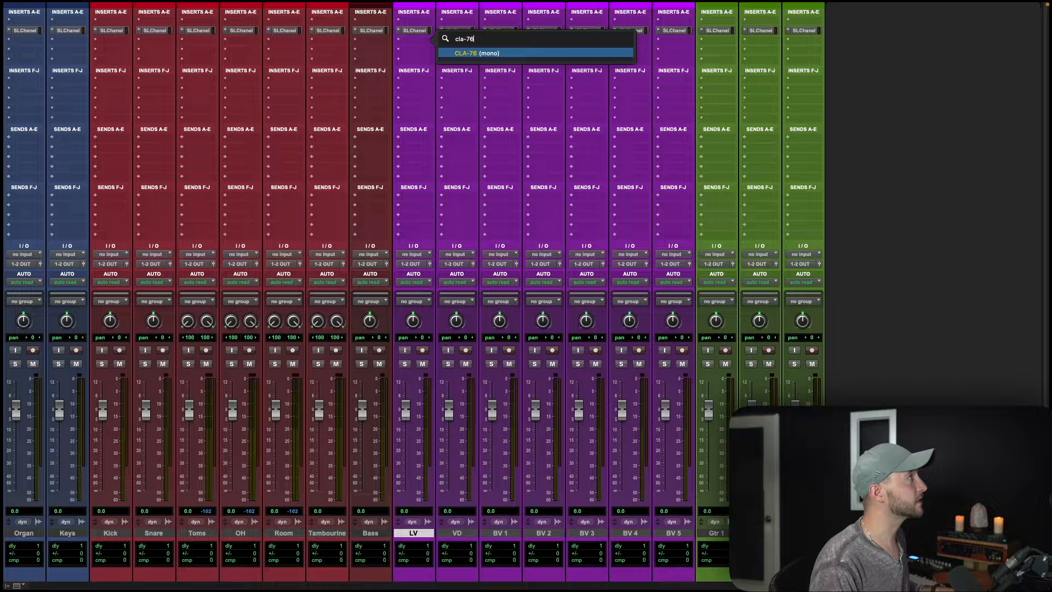
key("Return")
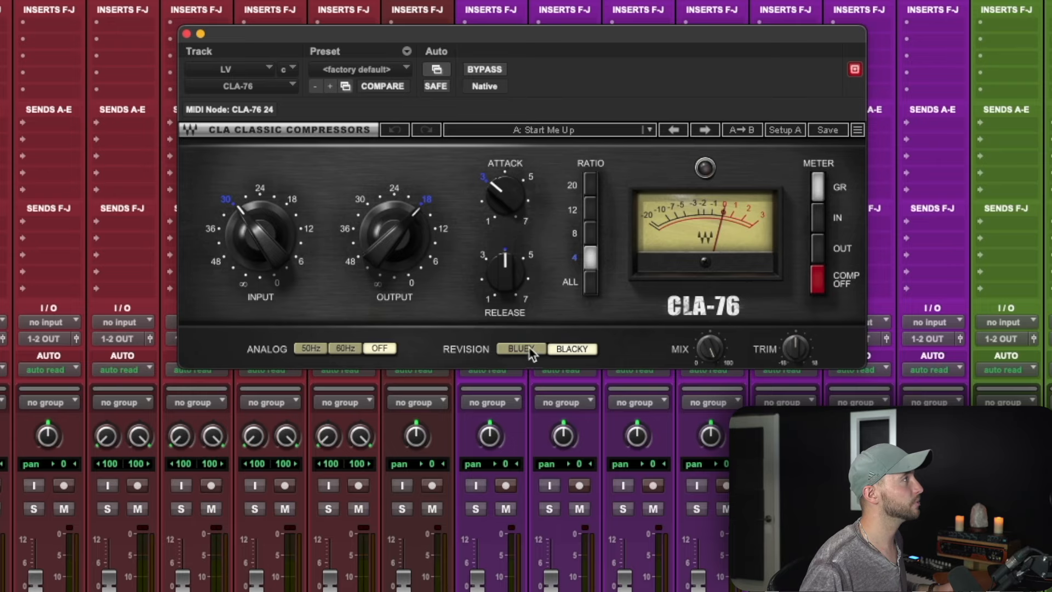
Set the LV track's CLA-76 to the Bluey revision with attack 4 and release 7, and copy it to the VD track
left_click(432, 270)
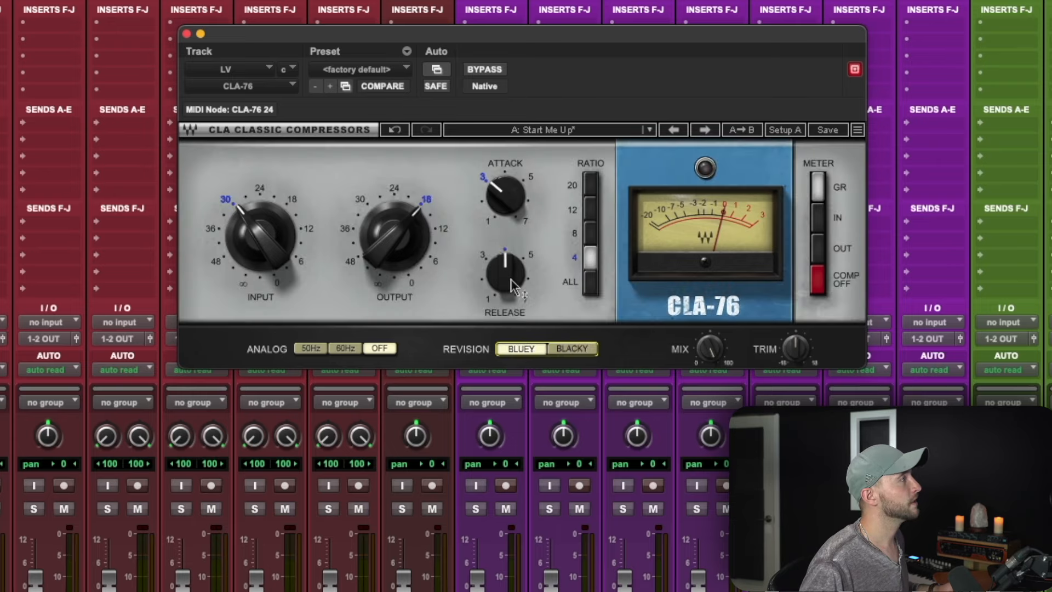
left_click_drag(512, 285, 511, 140)
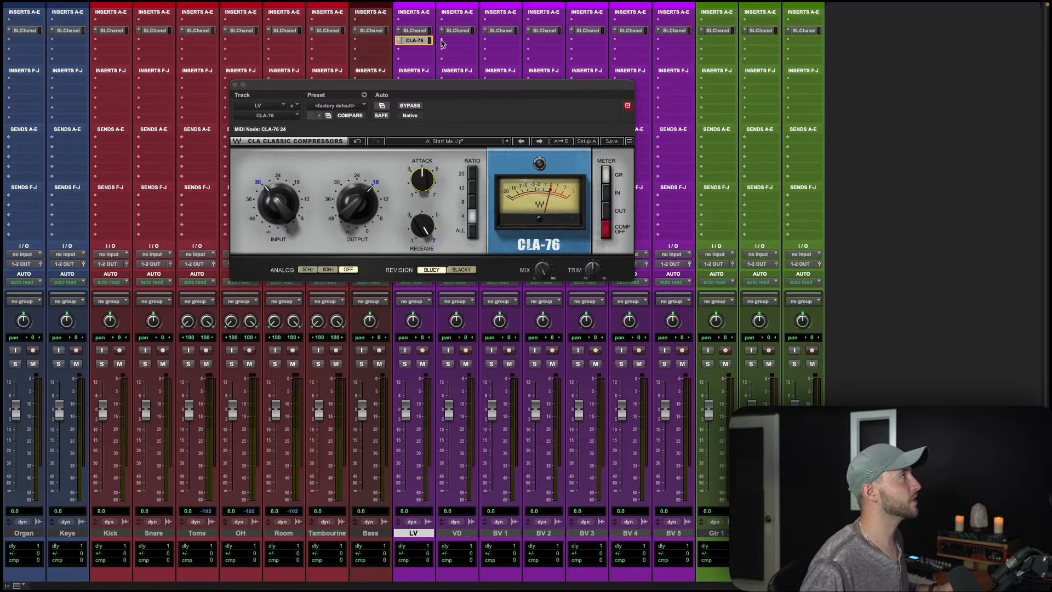
left_click_drag(443, 44, 458, 41)
left_click(235, 86)
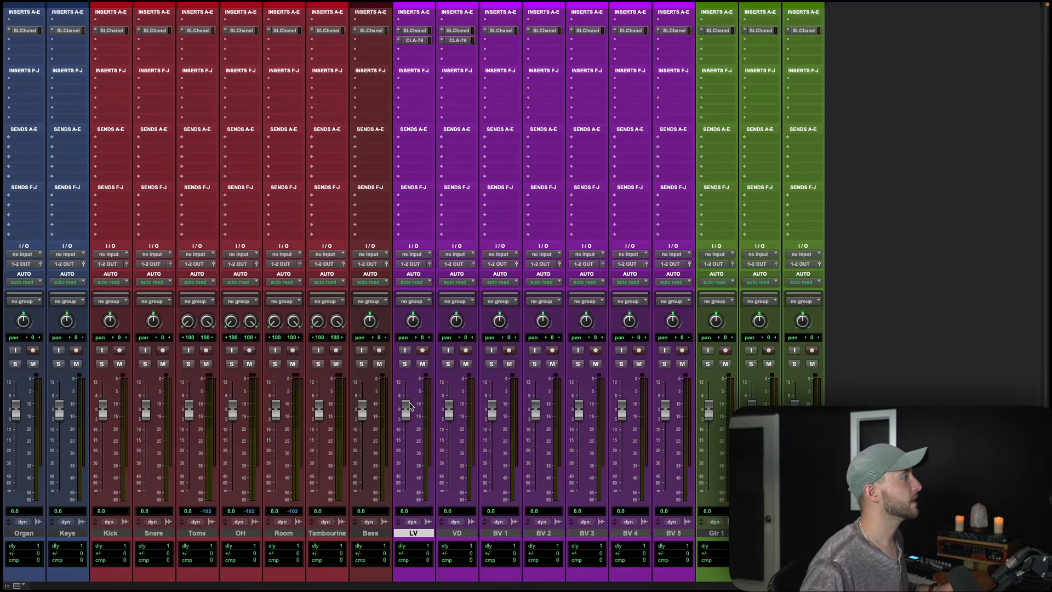
Insert the CLA-76 compressor on tracks BV 1 through BV 5, directly below SSLChannel
left_click(500, 533)
left_click(674, 536, "shift")
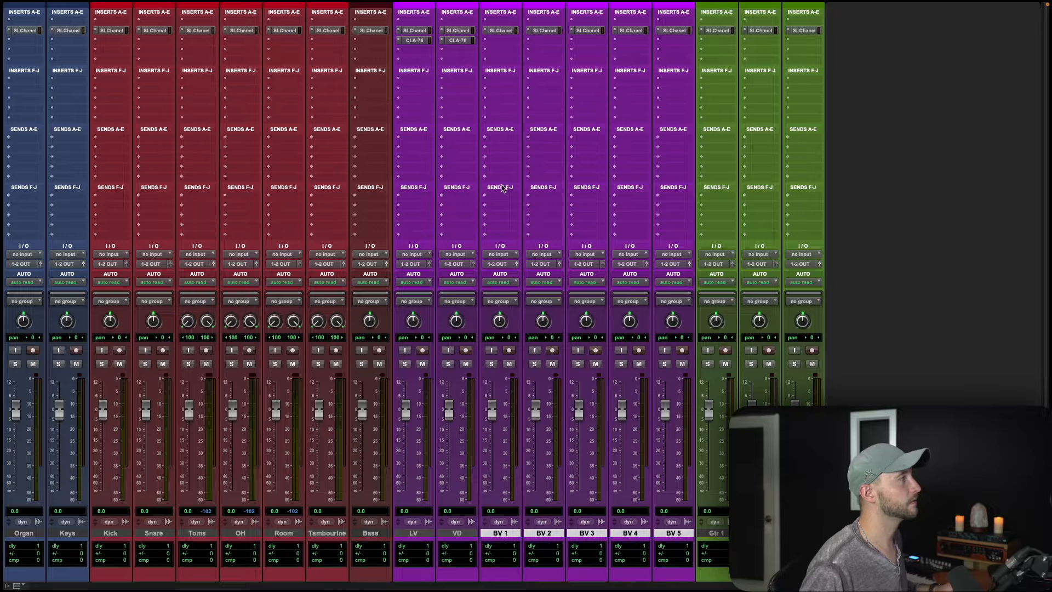
left_click(504, 45)
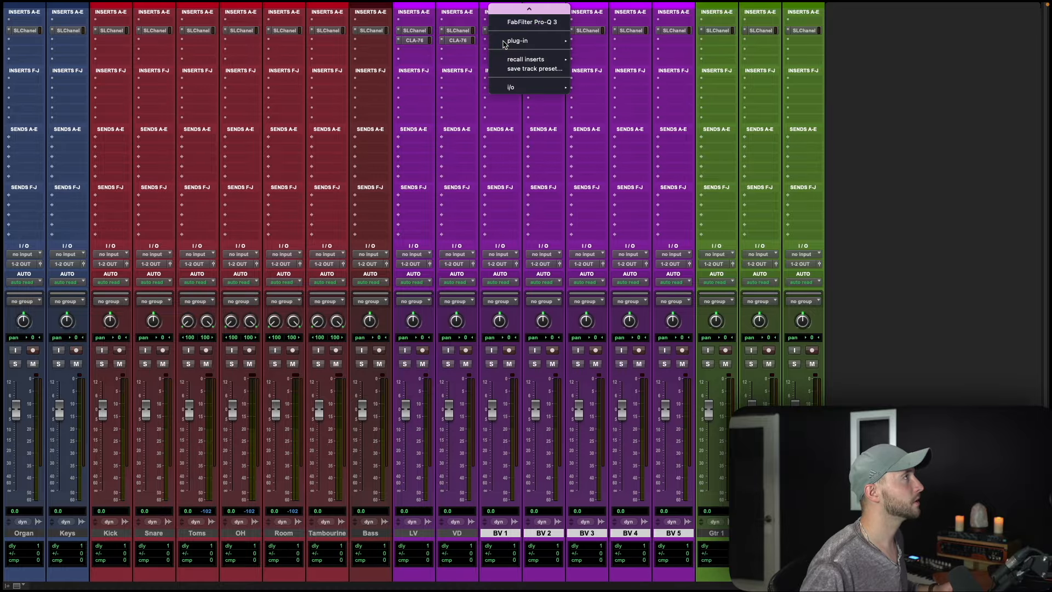
type("cla-7")
key("Return")
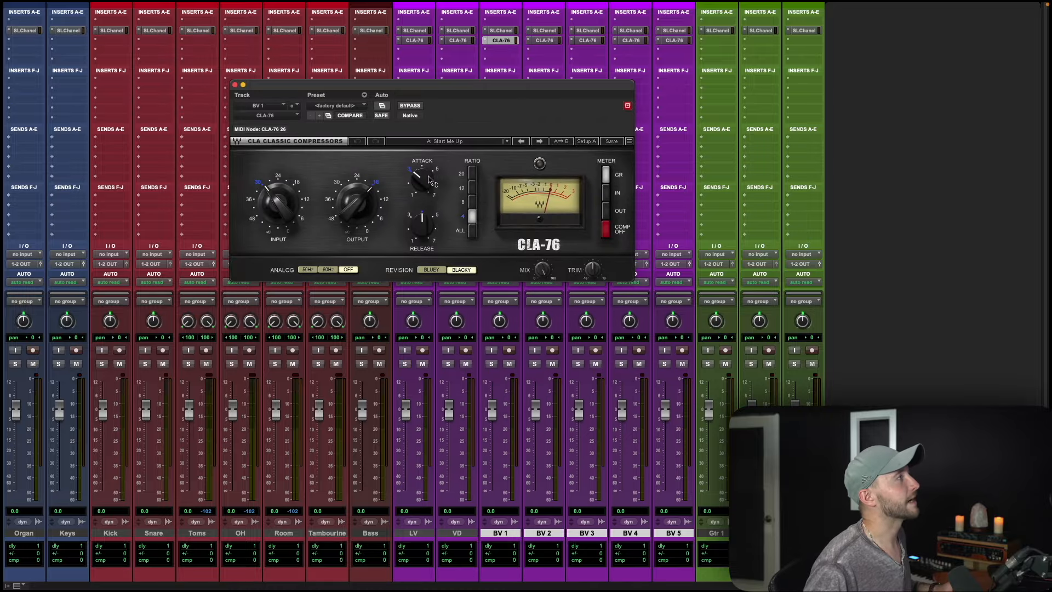
Set the BV 1 track's CLA-76 to attack 4 and release 7 and close the plug-in window
left_click_drag(429, 177, 422, 136)
left_click_drag(425, 236, 426, 148)
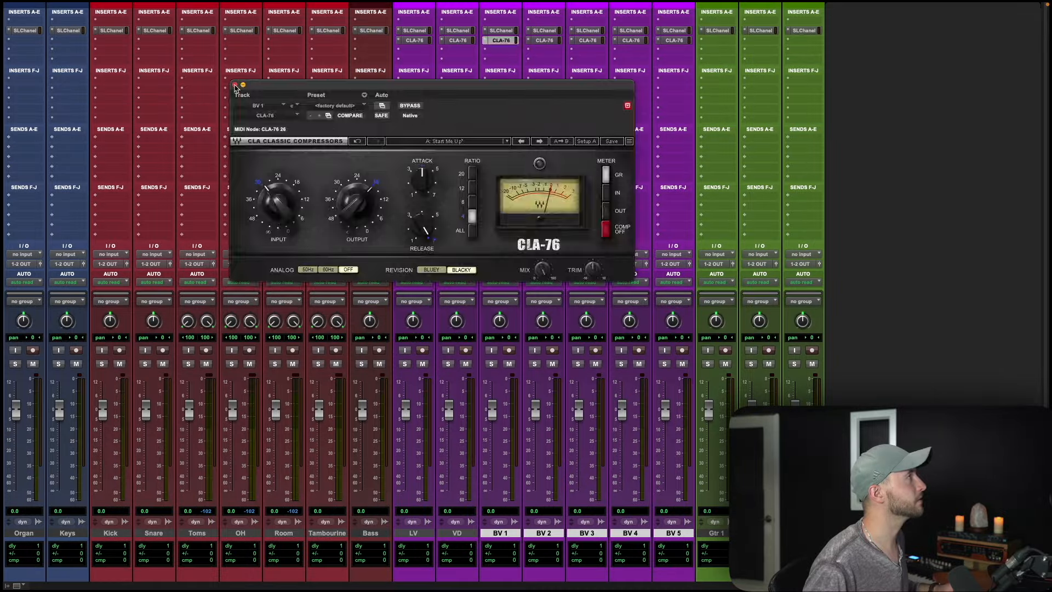
left_click(169, 137)
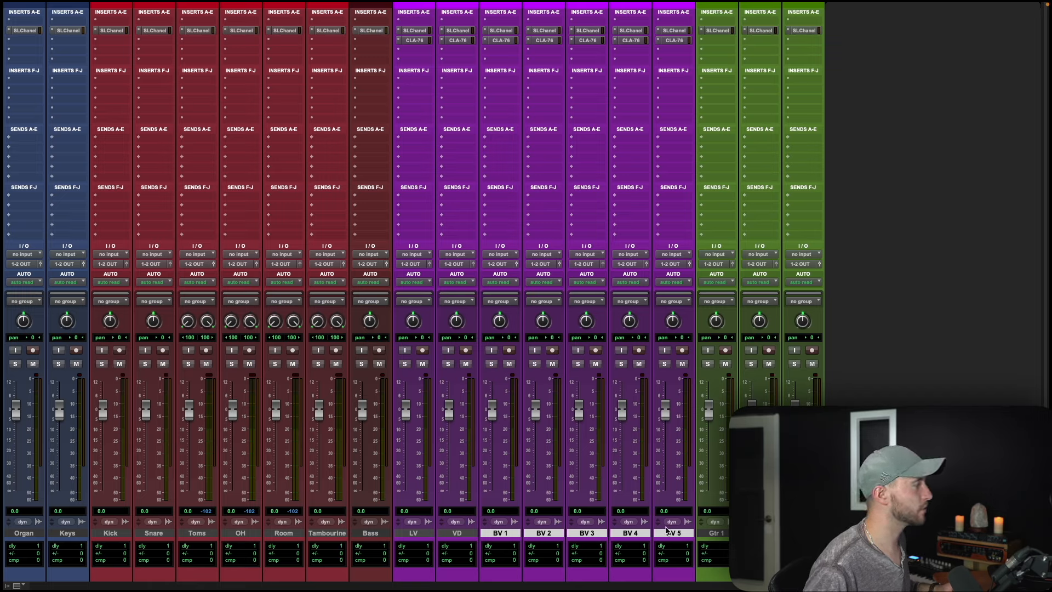
Insert CLA Drums (stereo) on the OH track below SSLChannel and set its drum type to OH
left_click(108, 533)
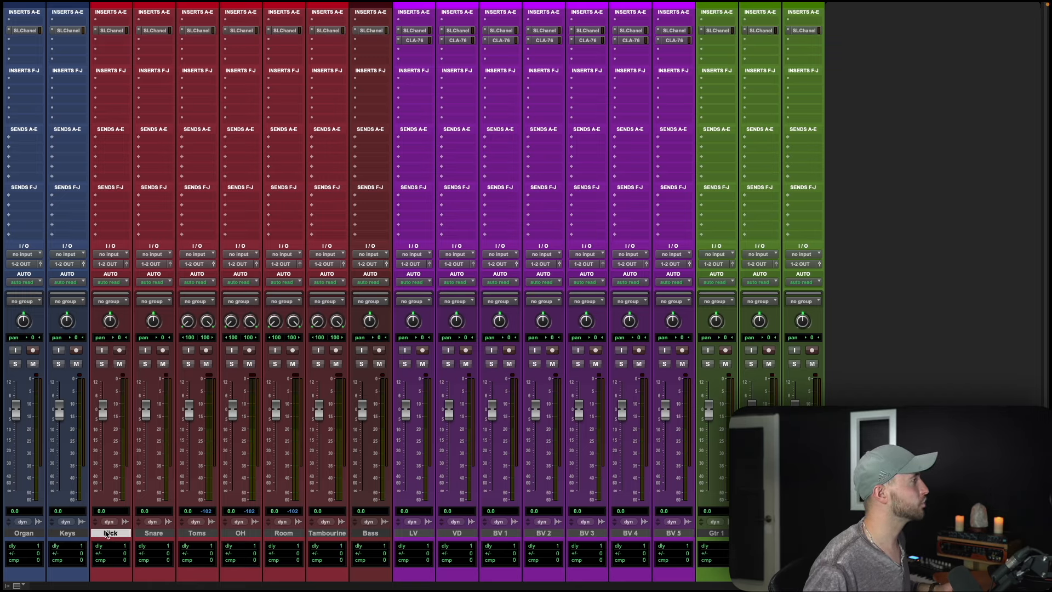
left_click(236, 534)
left_click(247, 46)
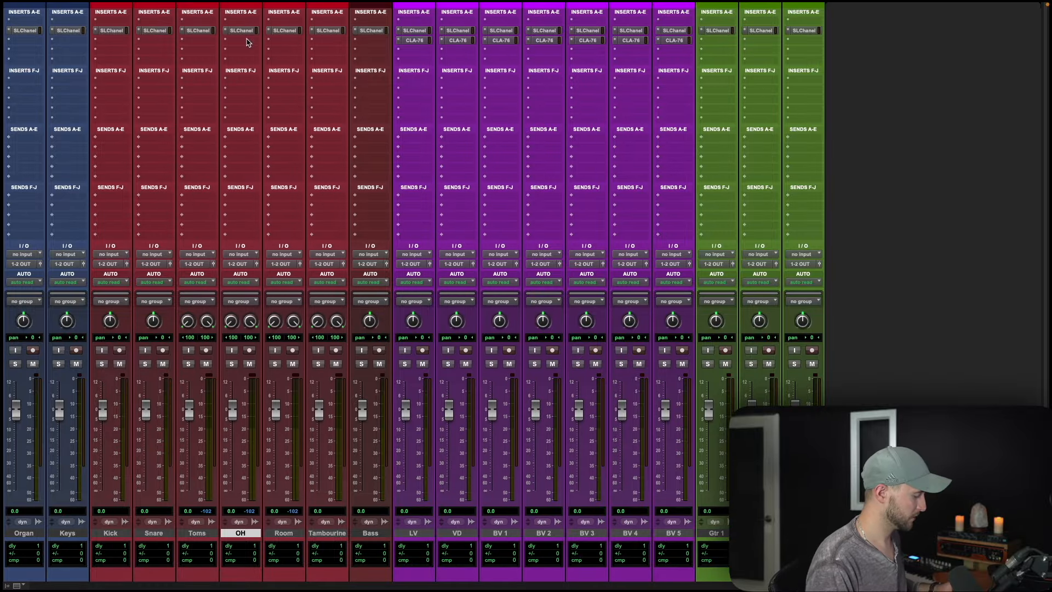
type("cla")
key("Down")
key("Down")
key("Down")
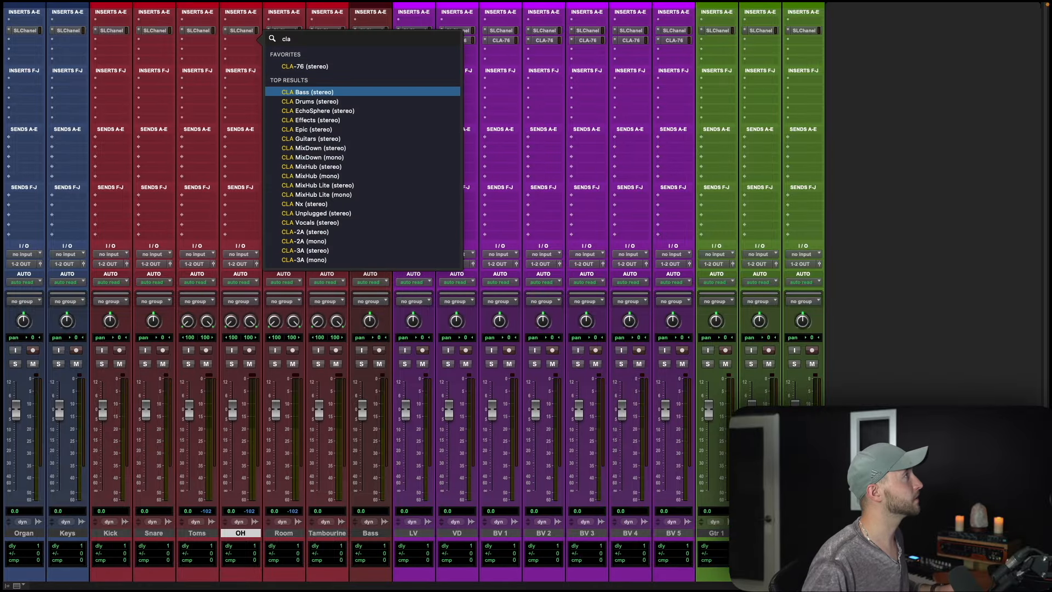
key("Up")
key("Return")
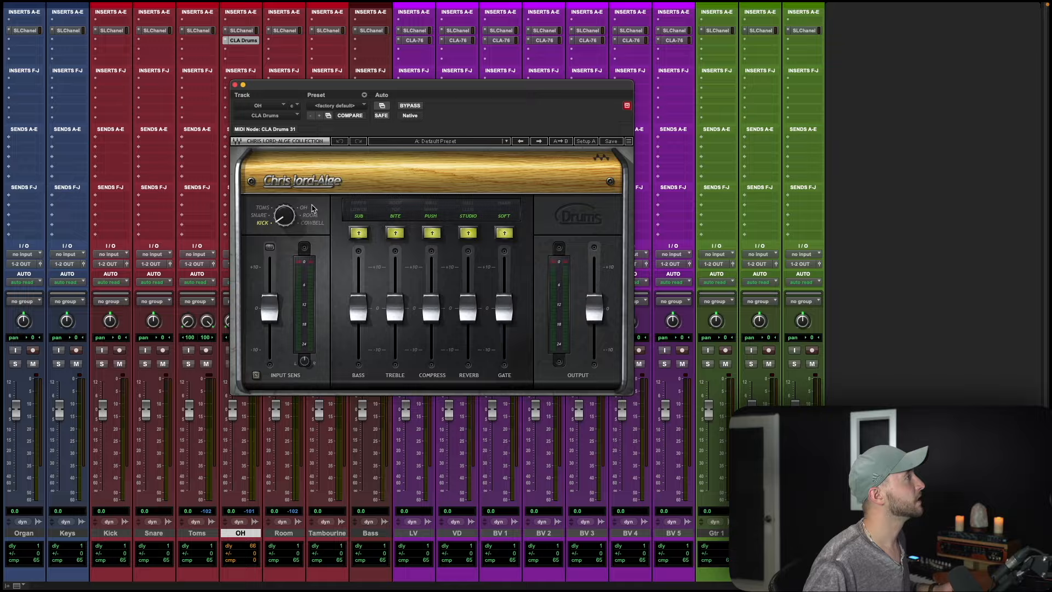
left_click(311, 214)
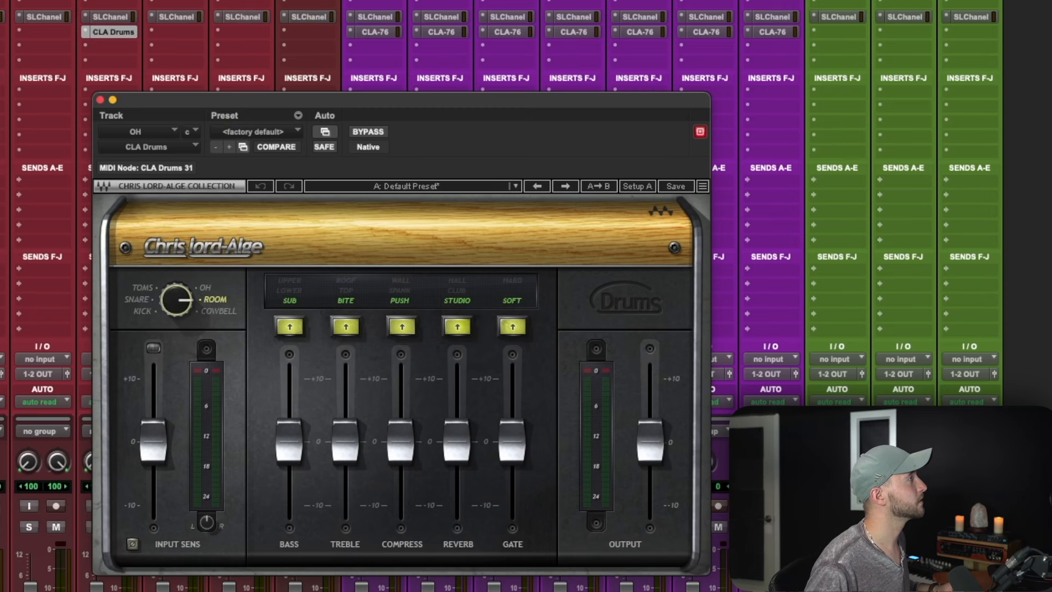
left_click(205, 287)
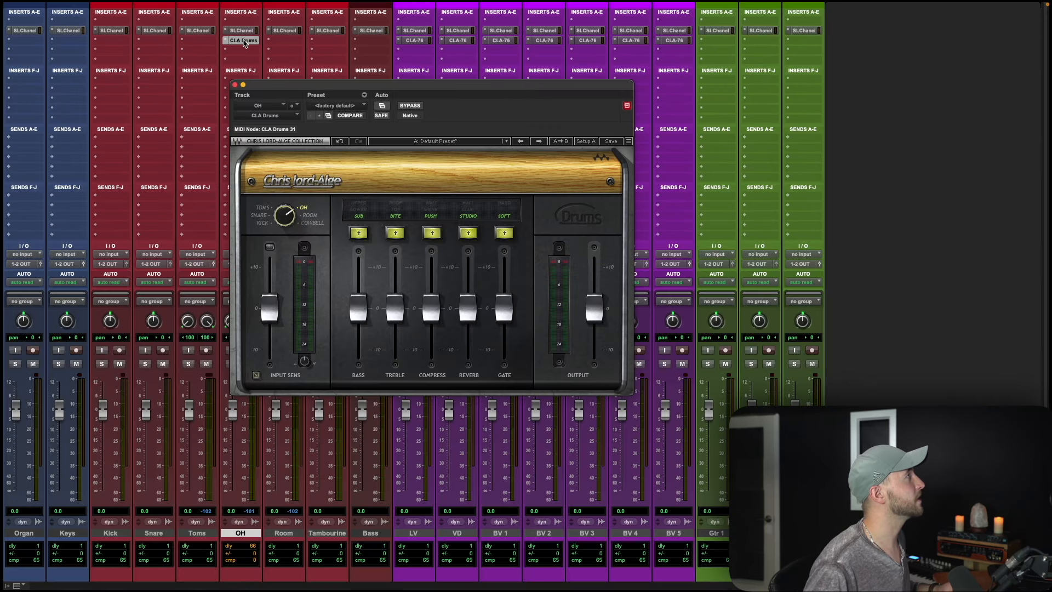
Copy CLA Drums to the Room and Toms tracks, setting the drum type to Room and Toms respectively
left_click_drag(245, 44, 286, 40)
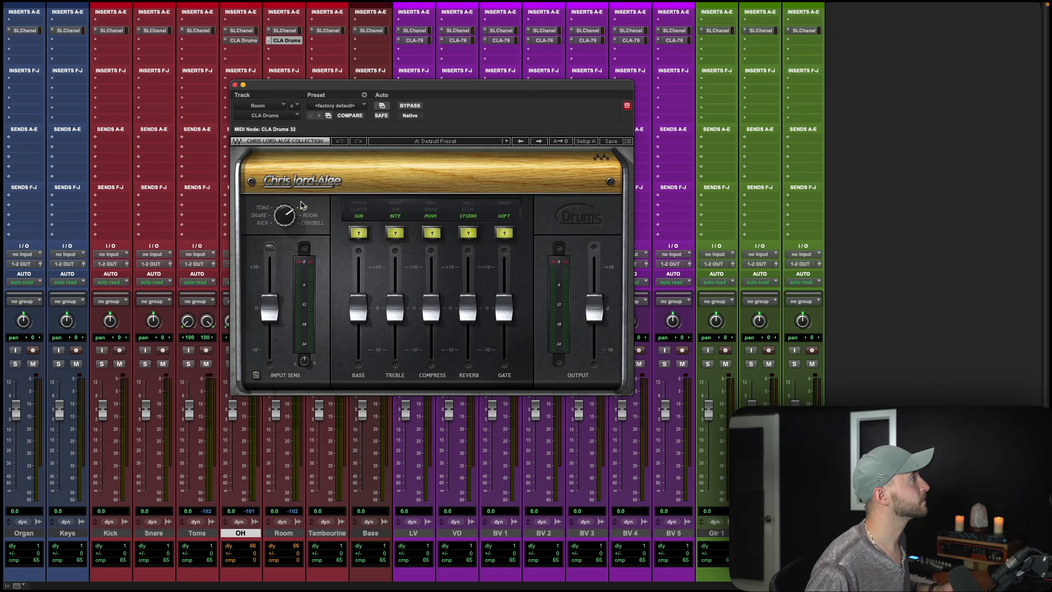
left_click_drag(291, 212, 290, 204)
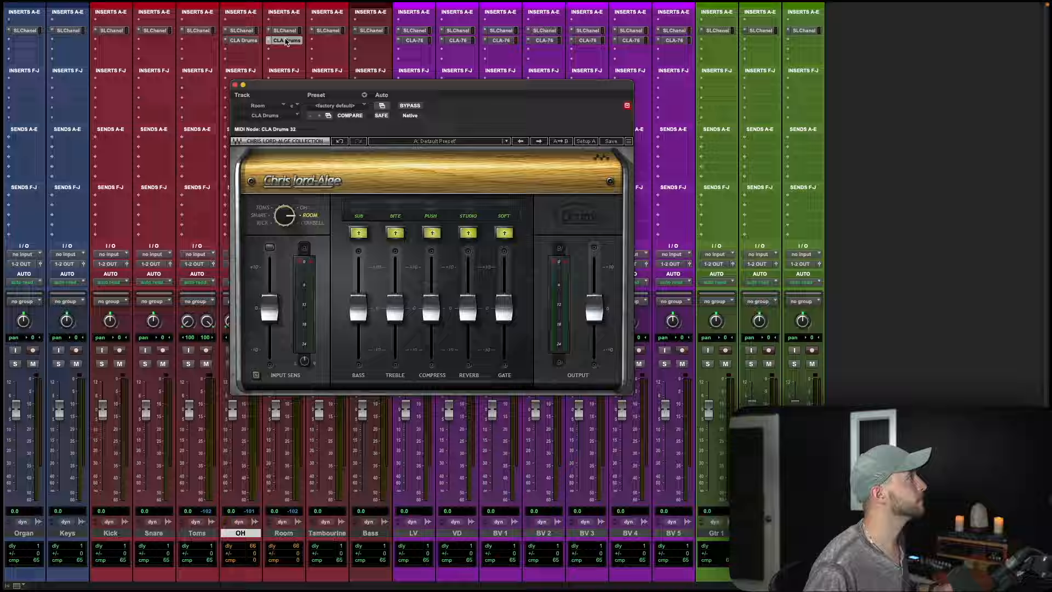
left_click_drag(286, 42, 208, 45)
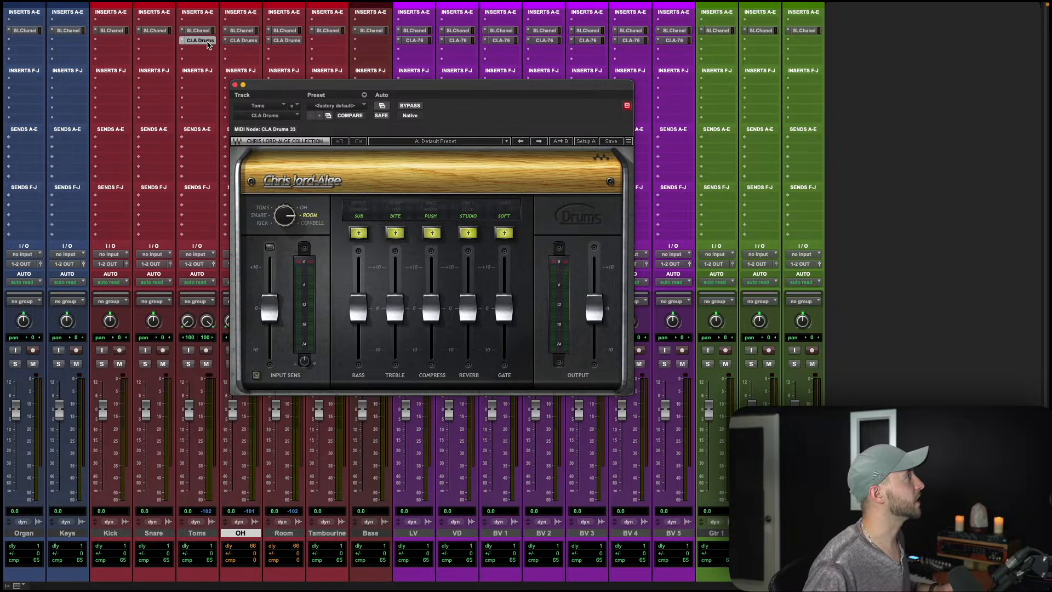
left_click_drag(285, 217, 280, 233)
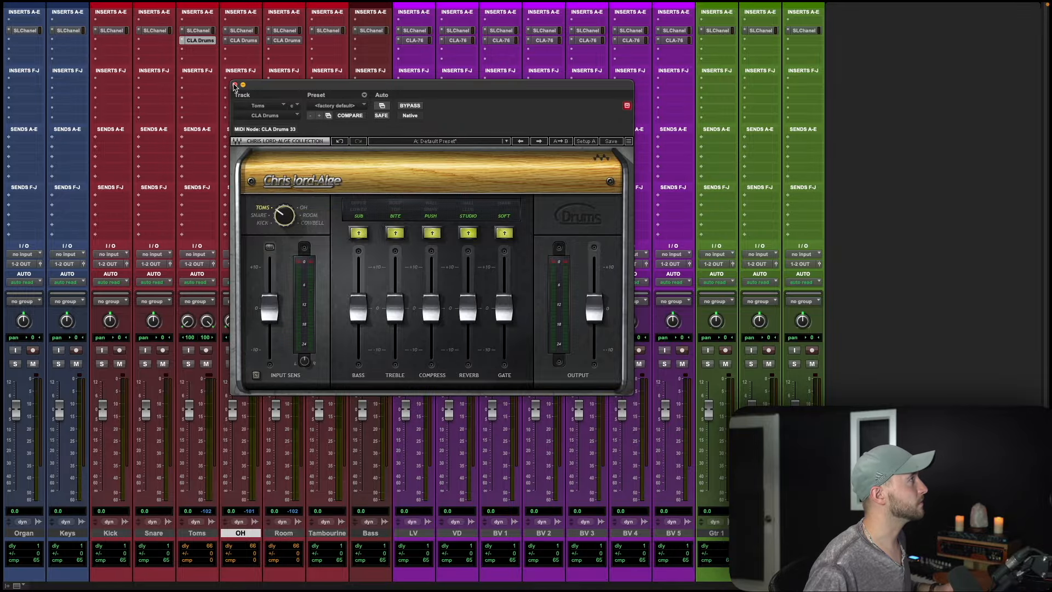
left_click(234, 86)
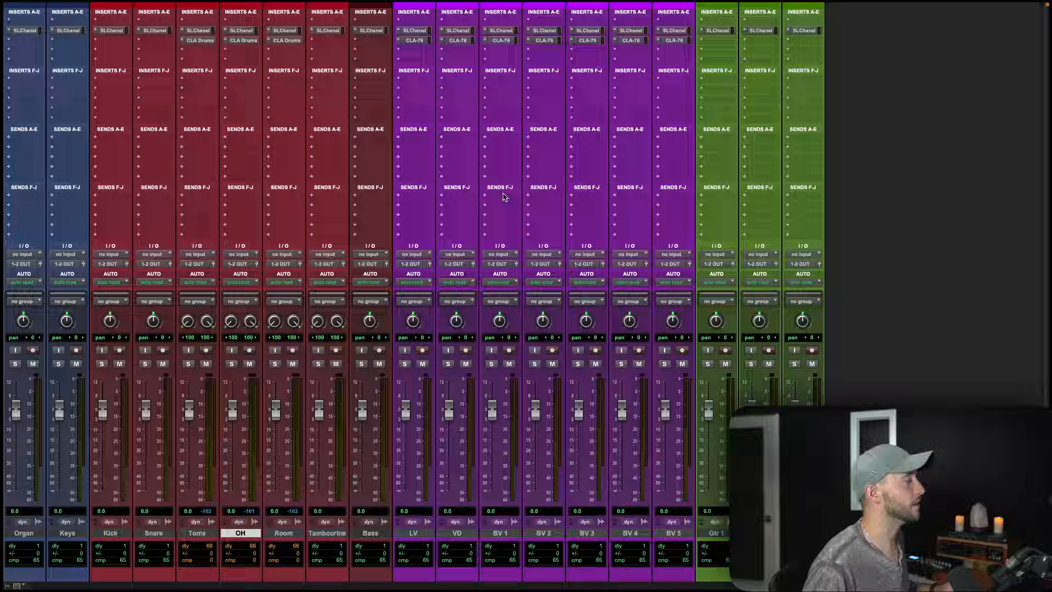
Insert the CLA-3A (mono) compressor on the three guitar tracks, directly below SSLChannel
left_click(714, 533)
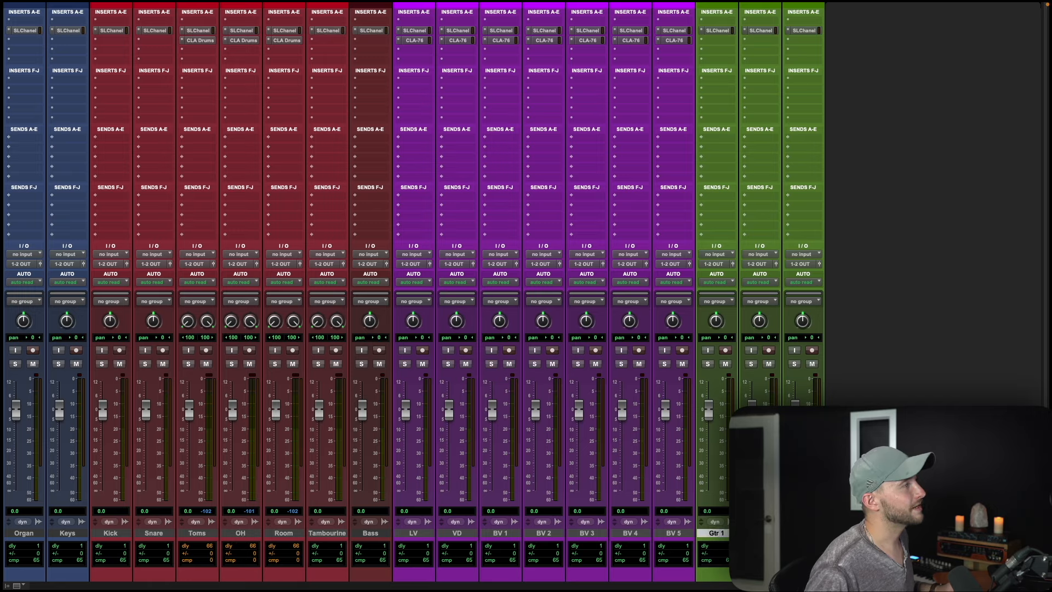
left_click(720, 40)
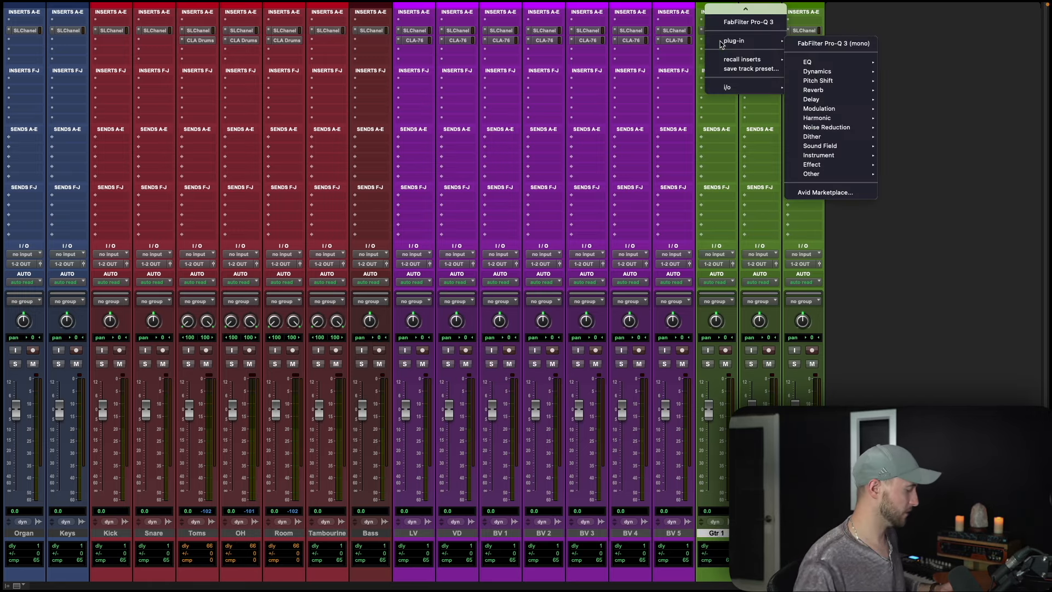
type("cla-3")
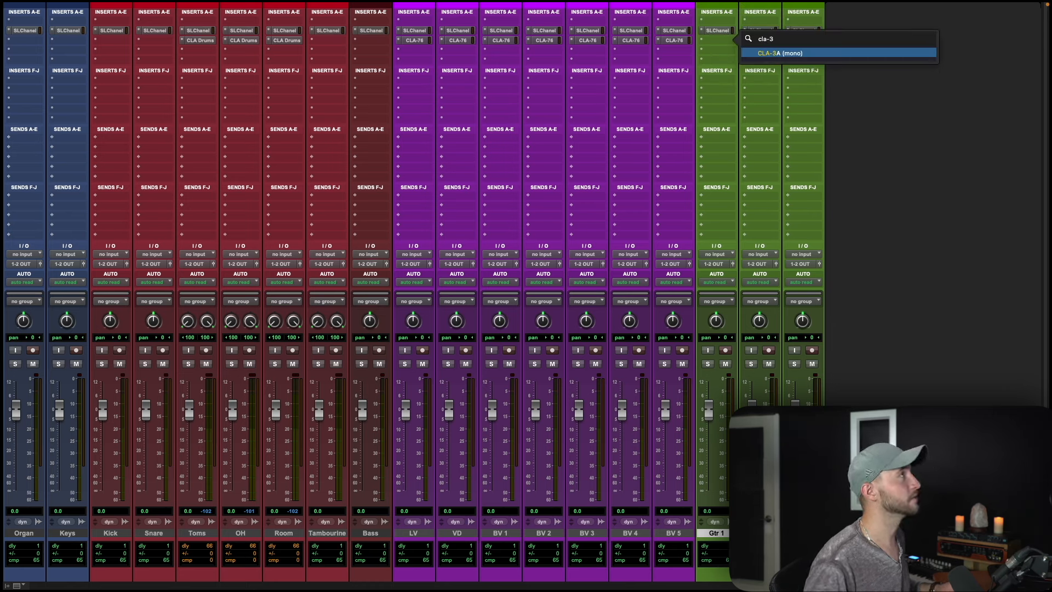
key("Return")
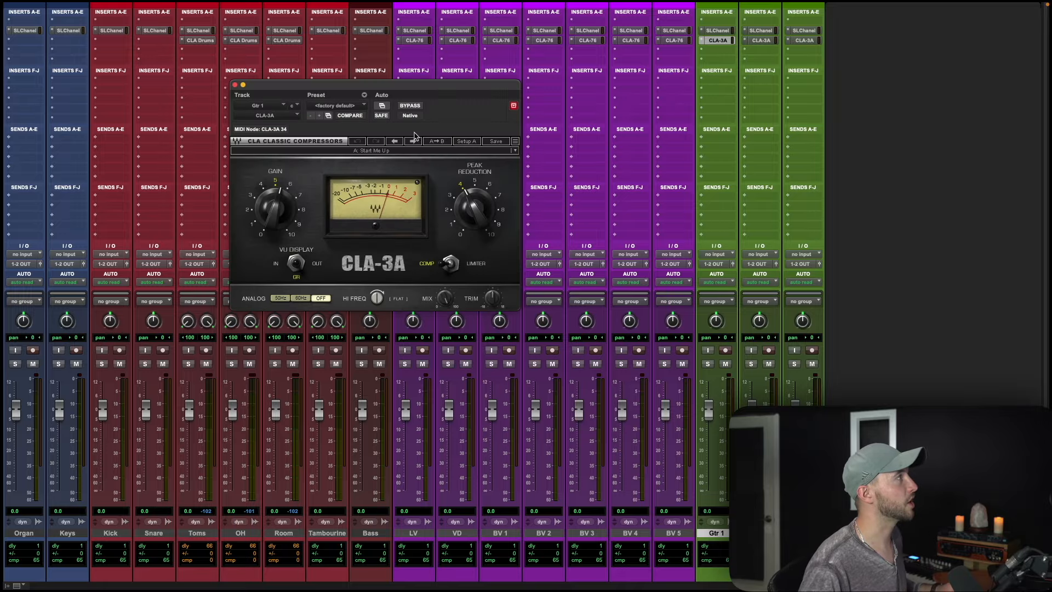
Move the Gtr 1 track's CLA-3A plug-in window aside and close it
left_click_drag(464, 96, 740, 124)
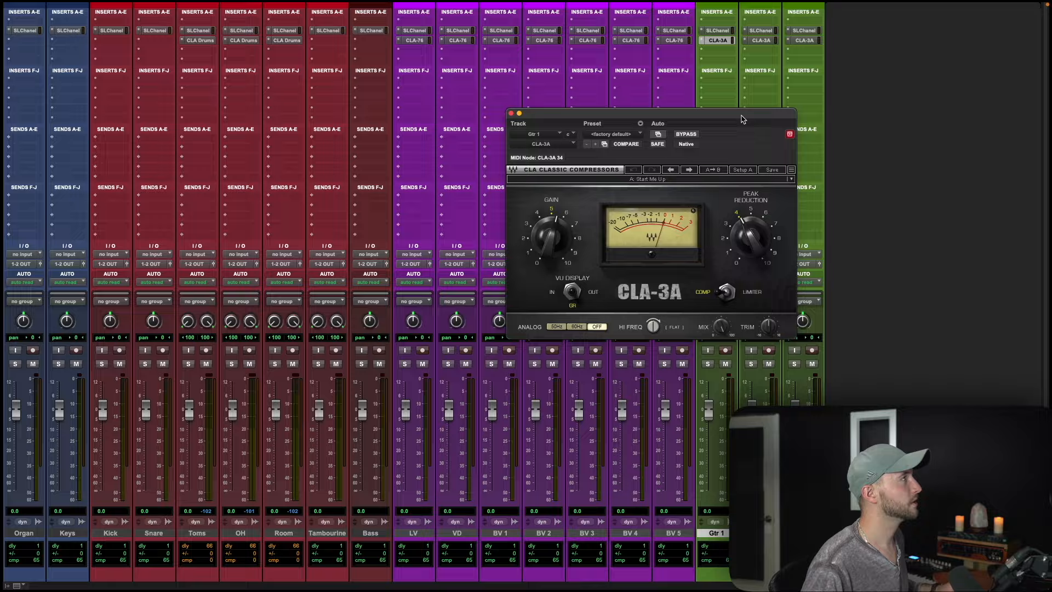
left_click(510, 113)
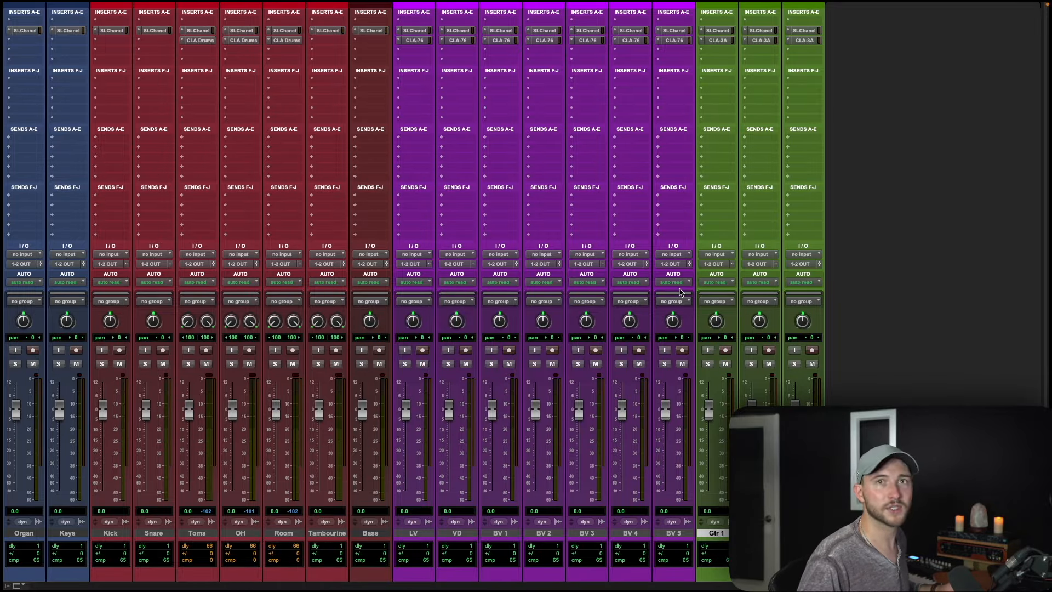
Copy the LV track's CLA-76 to the Bass track, set its revision to BLACKY, and copy it on to Tambourine
left_click(367, 535)
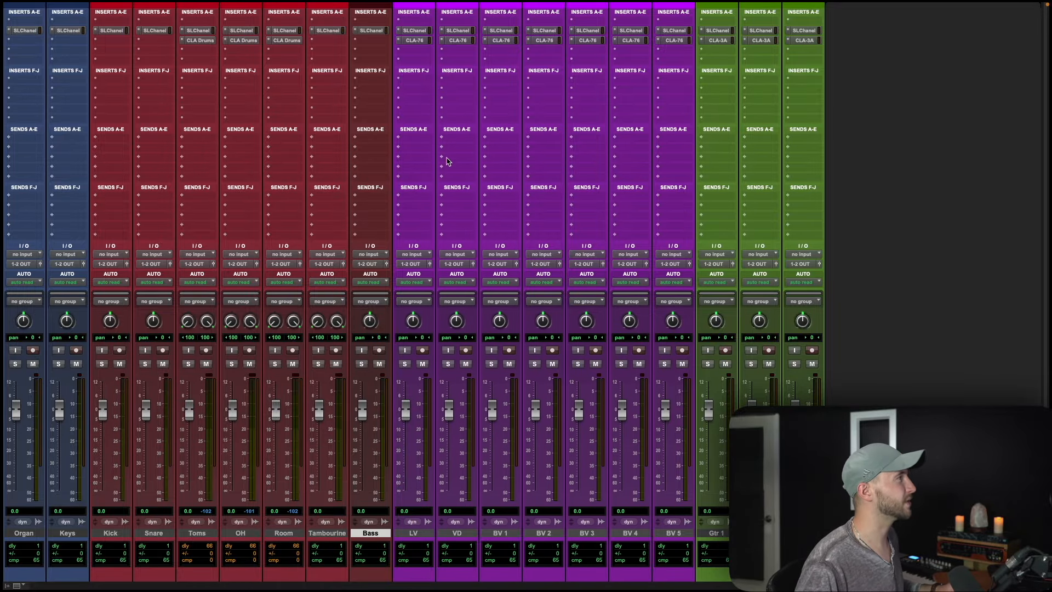
left_click_drag(416, 43, 371, 41)
left_click(371, 40)
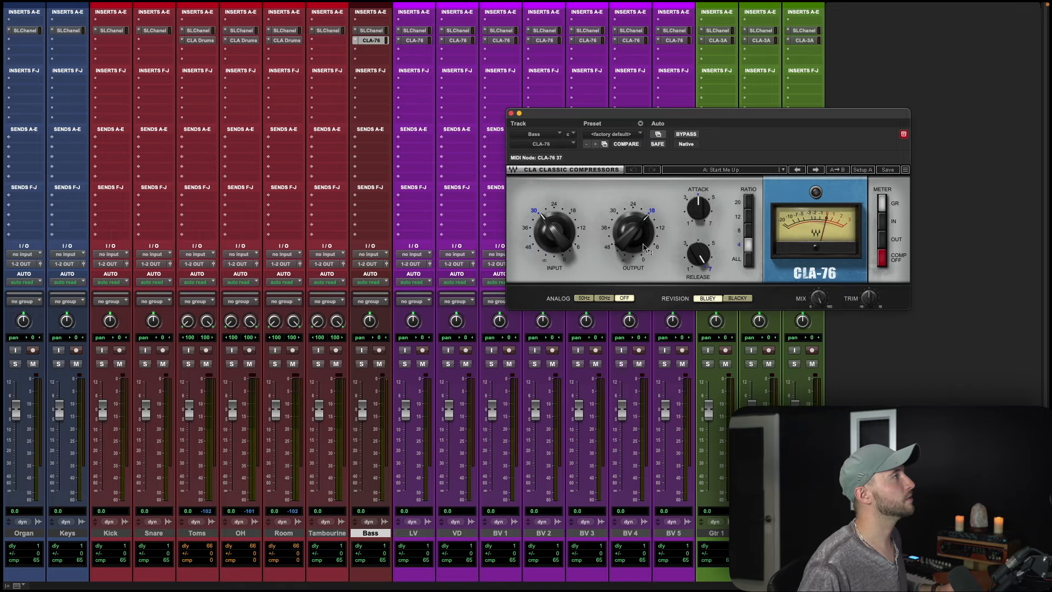
left_click(737, 299)
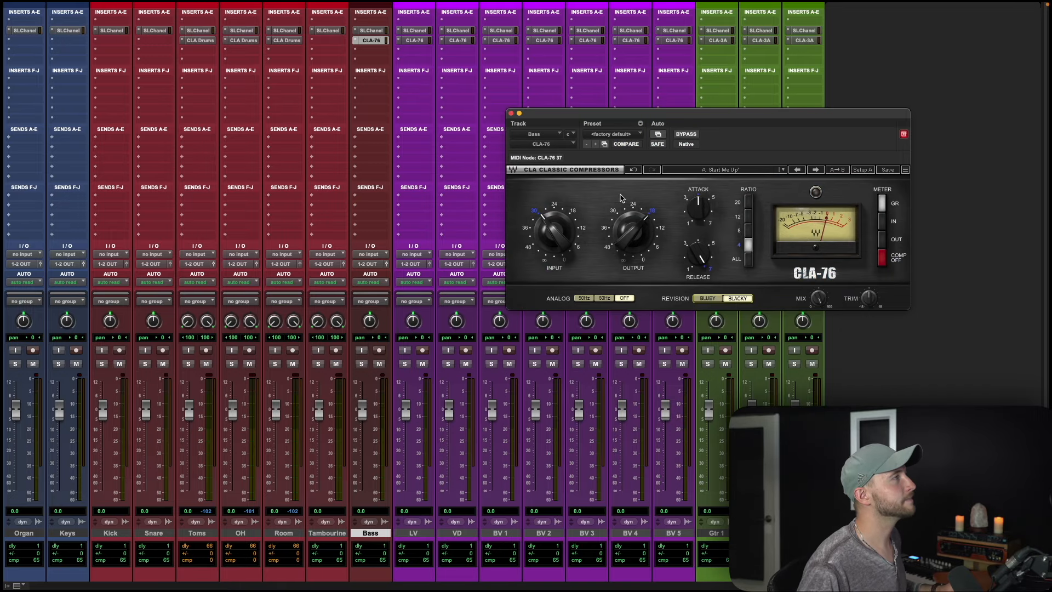
left_click(511, 114)
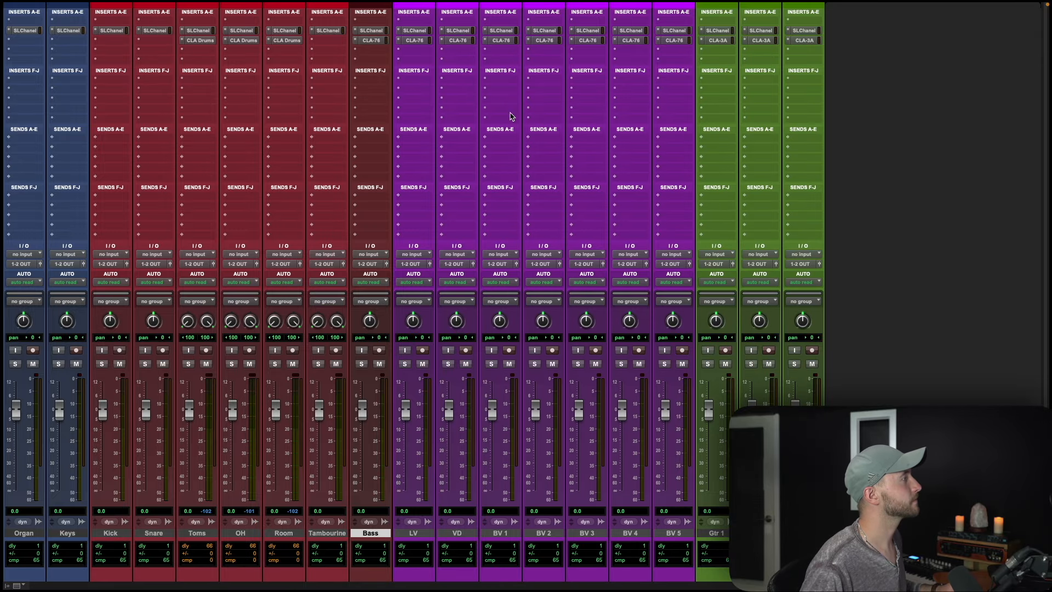
left_click_drag(377, 44, 327, 45)
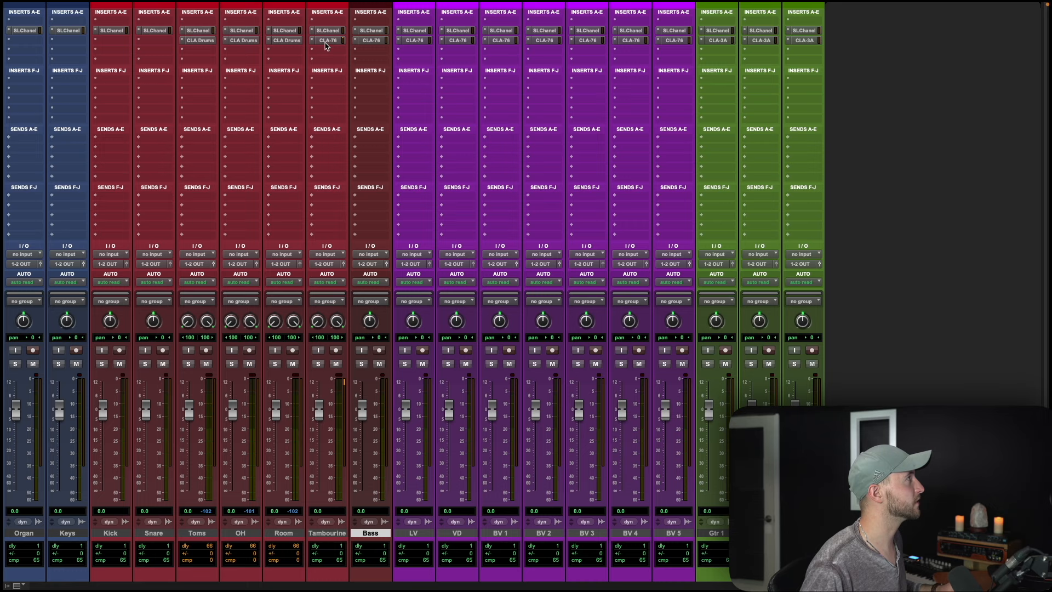
Insert the dbx-160 (mono) compressor on the Kick track, directly below SSLChannel
left_click(120, 46)
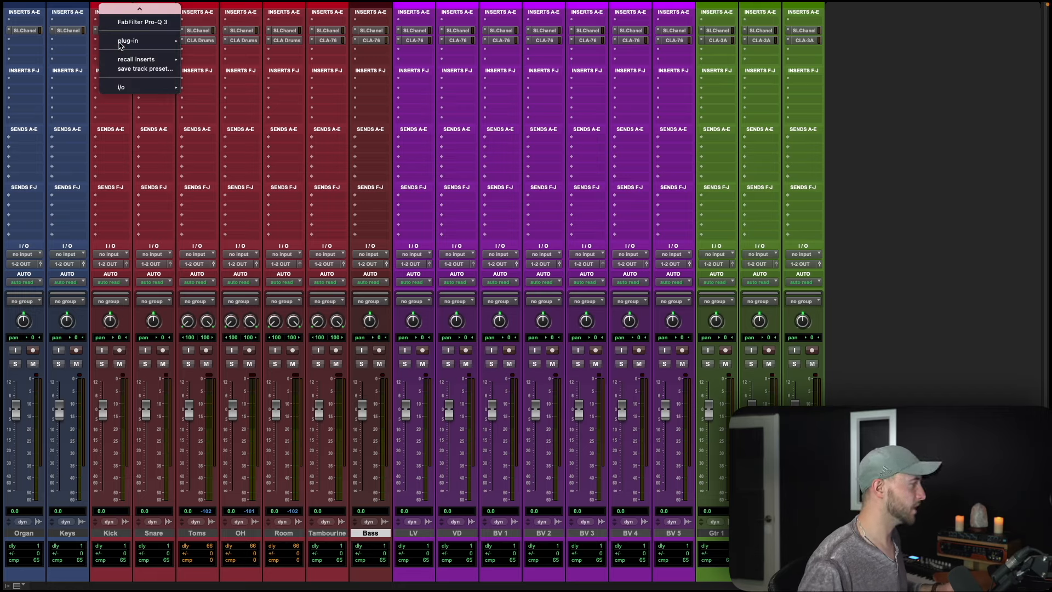
type("dbx")
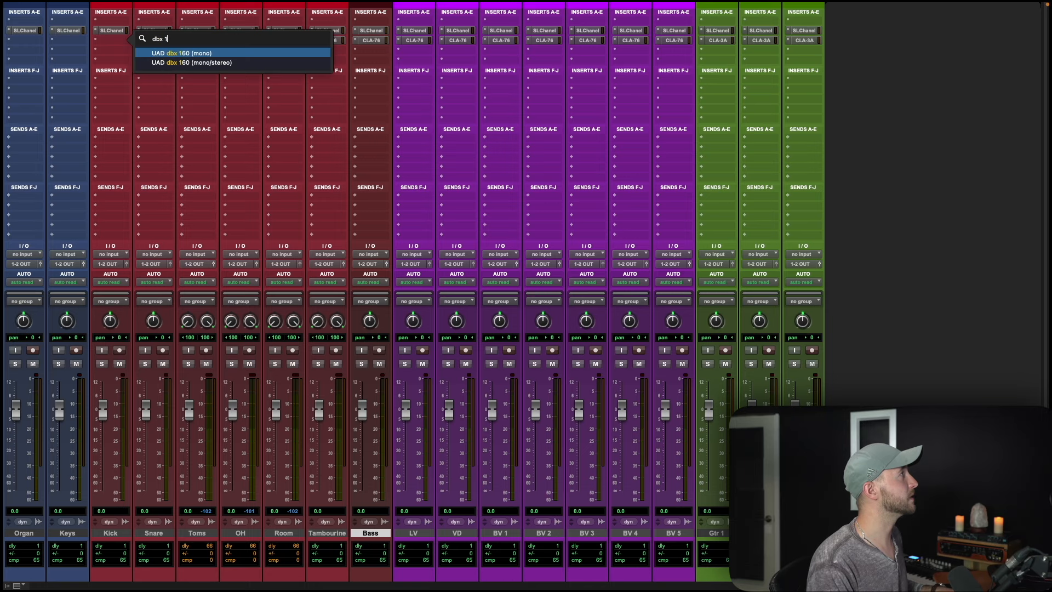
type(" 1")
key("BackSpace")
key("BackSpace")
key("BackSpace")
key("BackSpace")
key("BackSpace")
type("160")
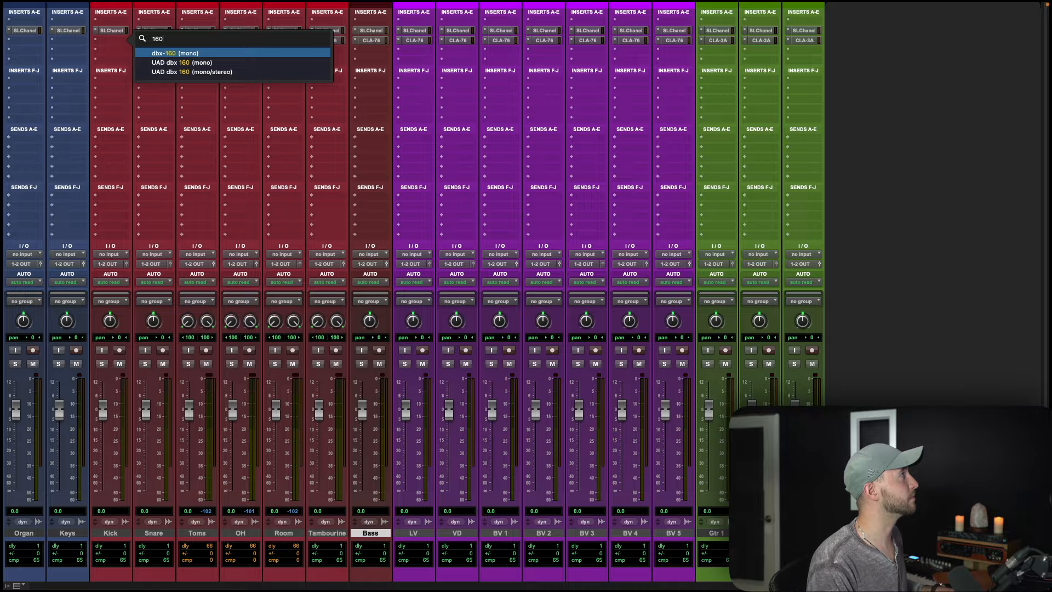
key("Return")
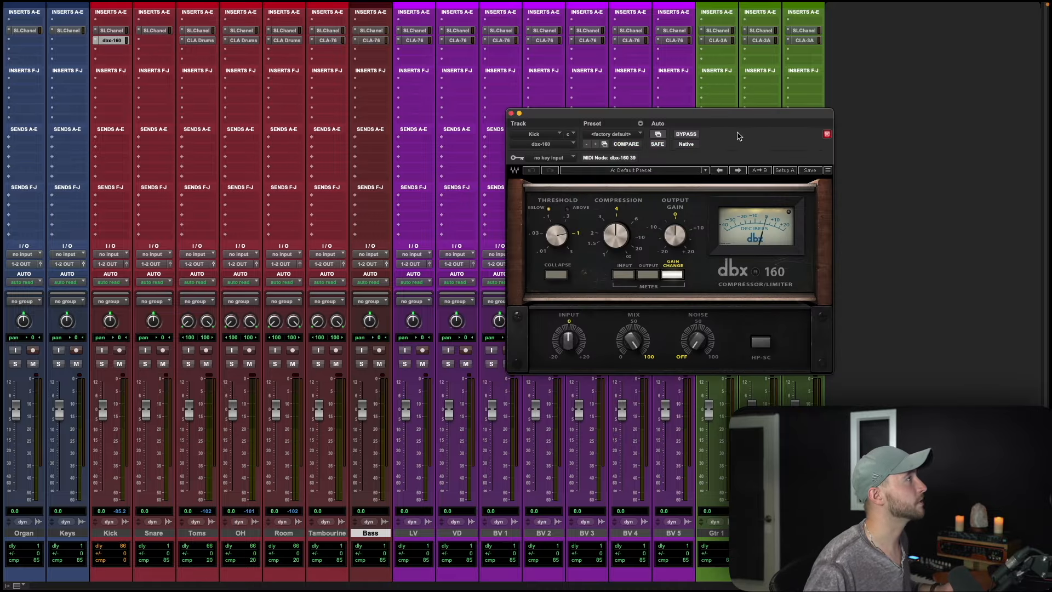
Set the Kick track's dbx-160 compression to 2 and copy the plug-in to the same slot on Snare
left_click_drag(708, 116, 505, 138)
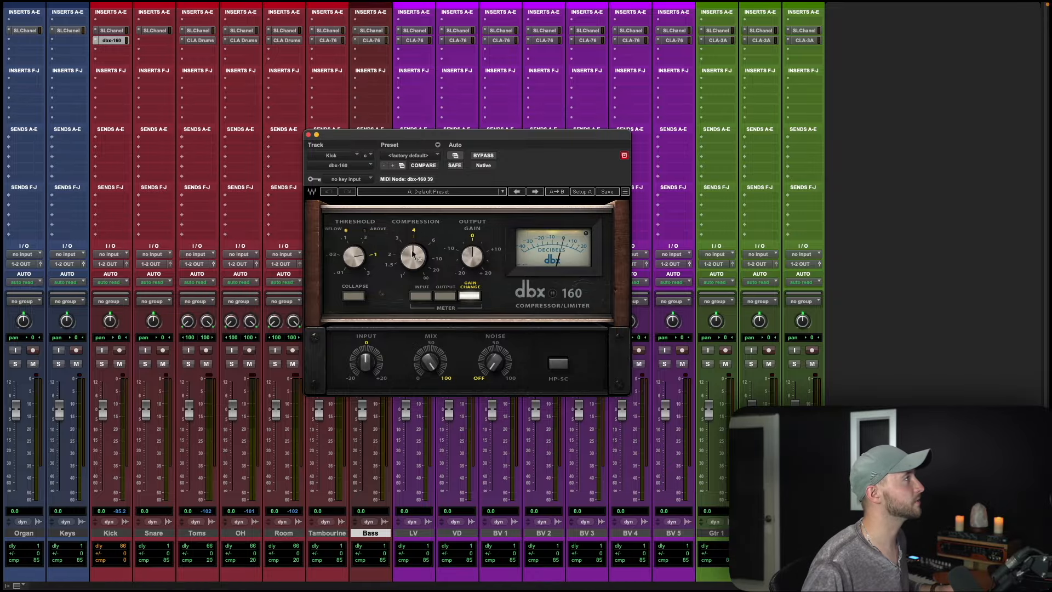
mouse_move(412, 253)
left_click_drag(413, 253, 412, 269)
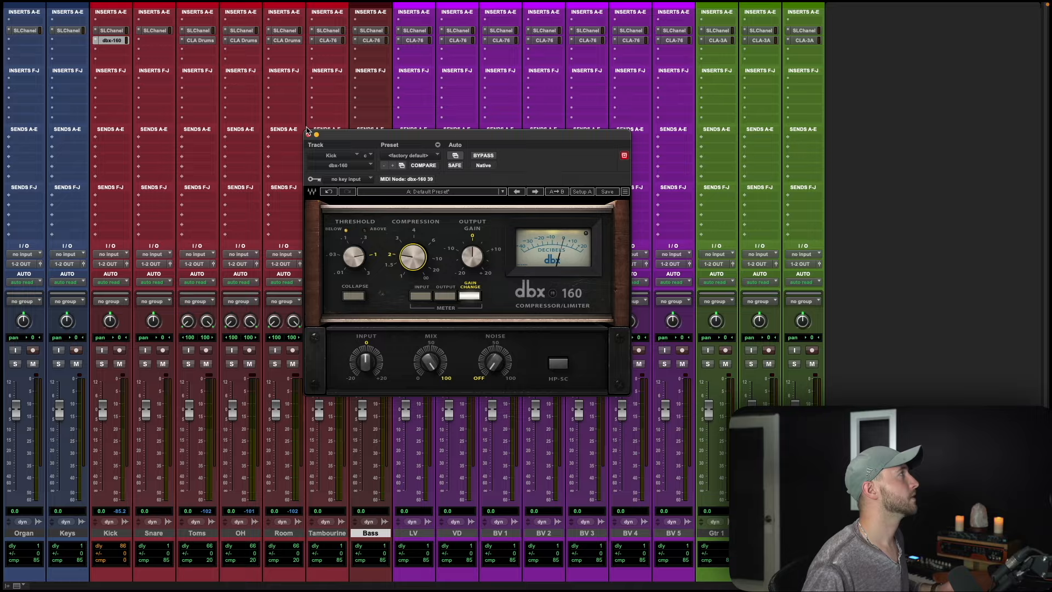
left_click(308, 134)
left_click_drag(116, 41, 154, 41)
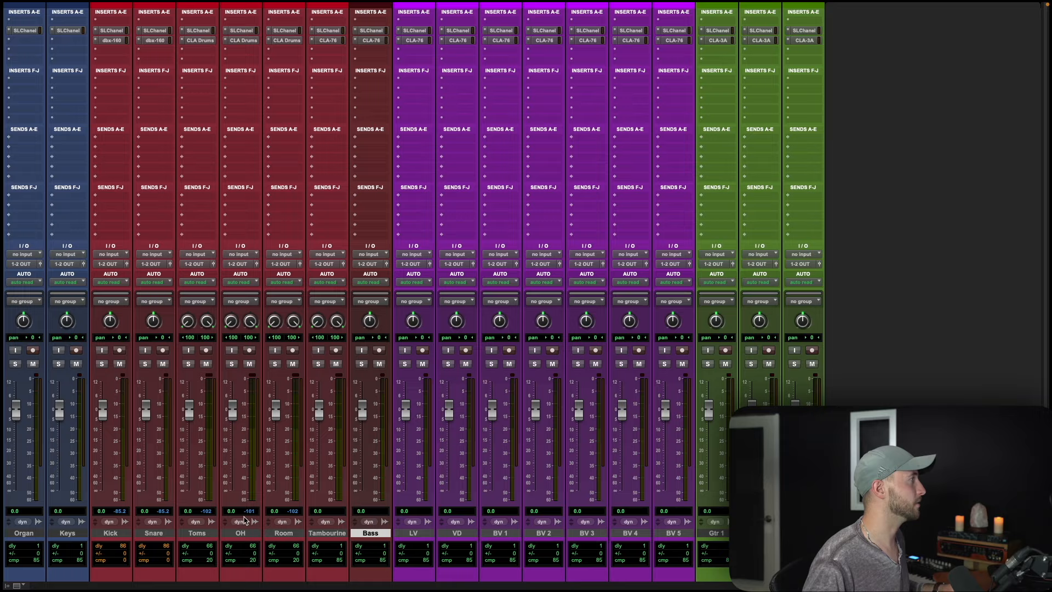
Insert the PuigChild 660 (mono) compressor on the Organ and Keys tracks, directly below SSLChannel
left_click(26, 42)
type("puig")
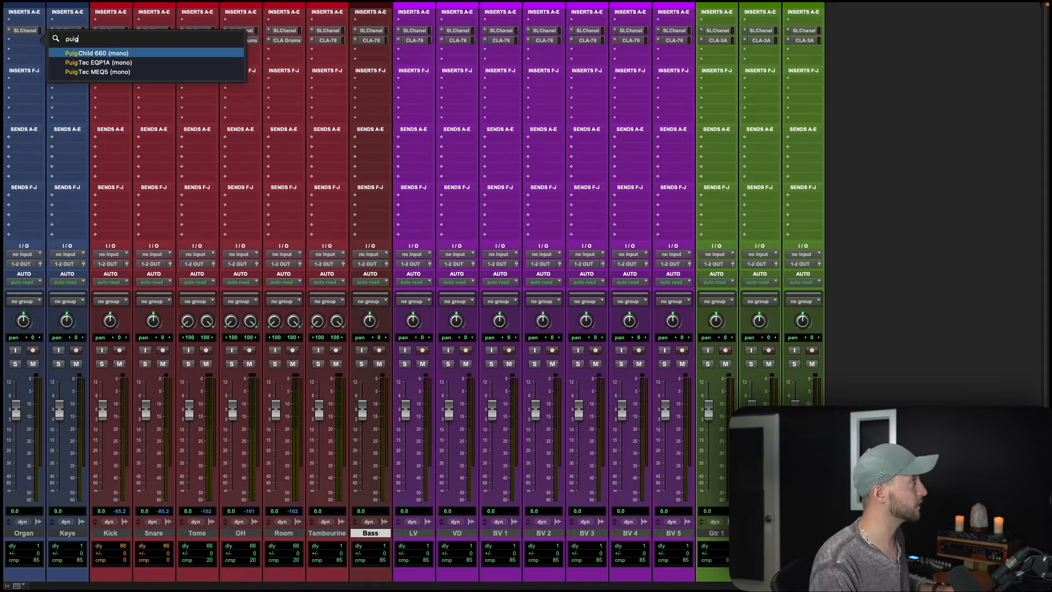
left_click(149, 53)
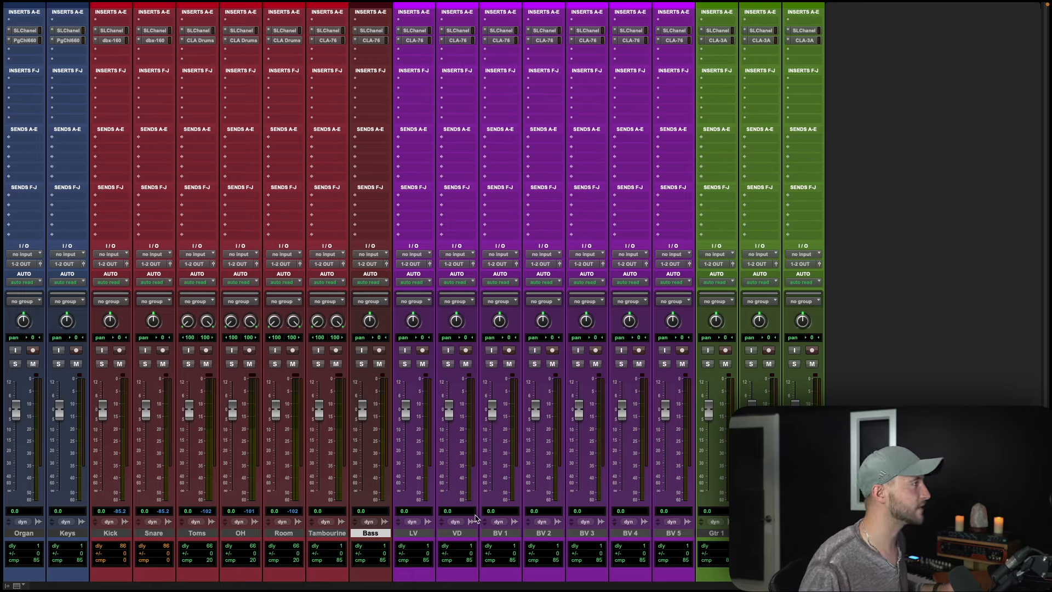
Send all vocal tracks from LV to BV 5 to a new stereo aux input track named PLATE and mute that track
left_click(425, 534)
left_click(675, 539, "shift")
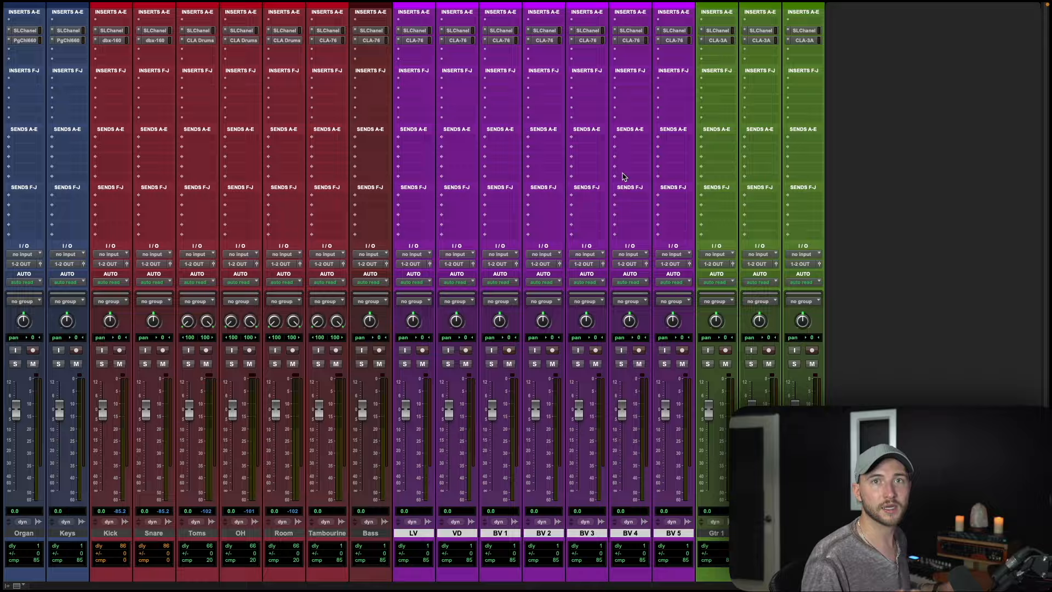
left_click(679, 140)
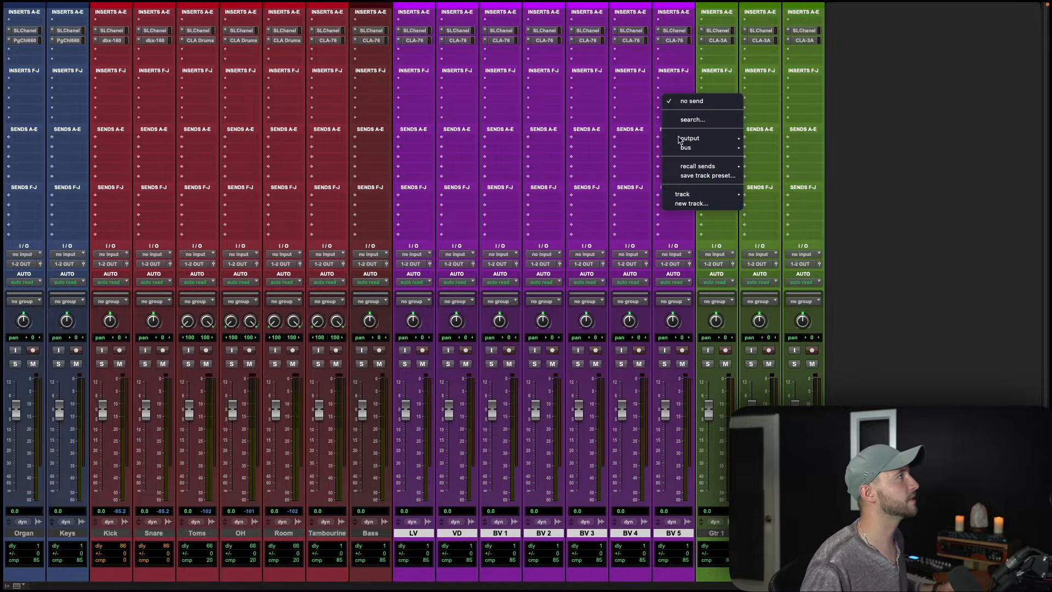
left_click(700, 210)
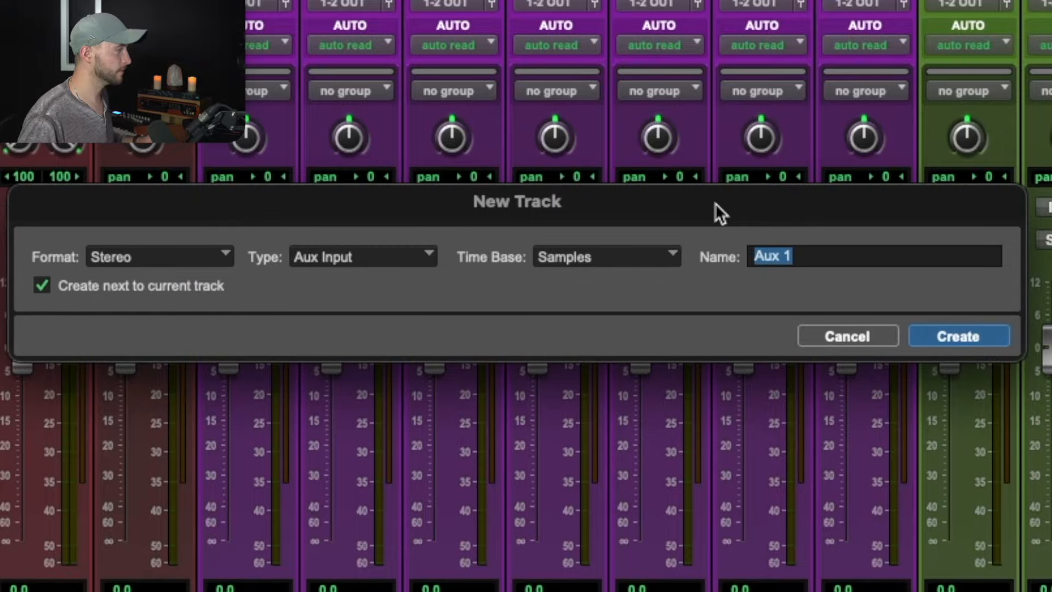
type("PLATE")
key("Return")
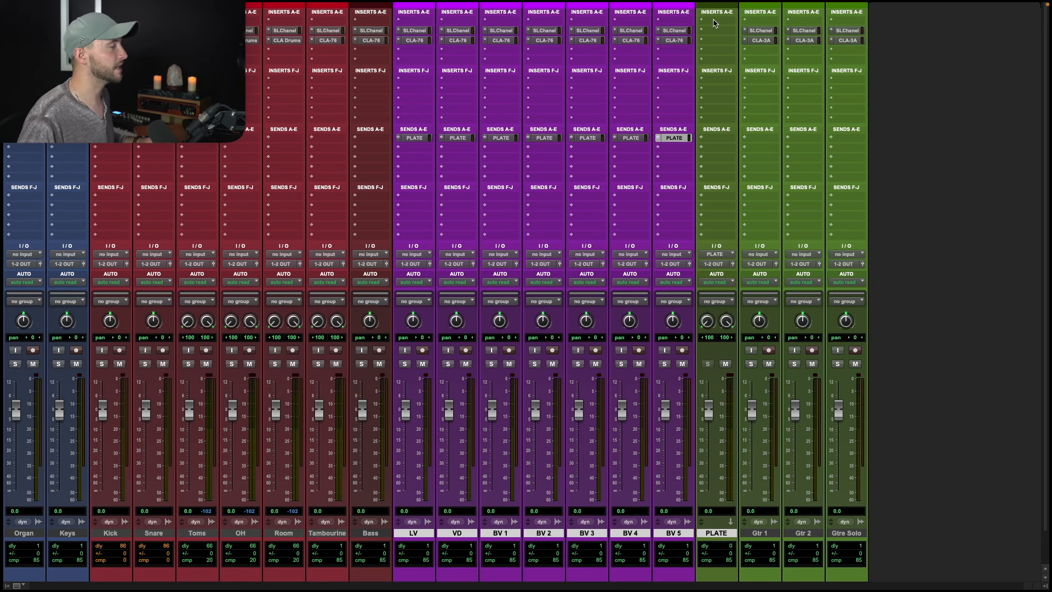
left_click(725, 364)
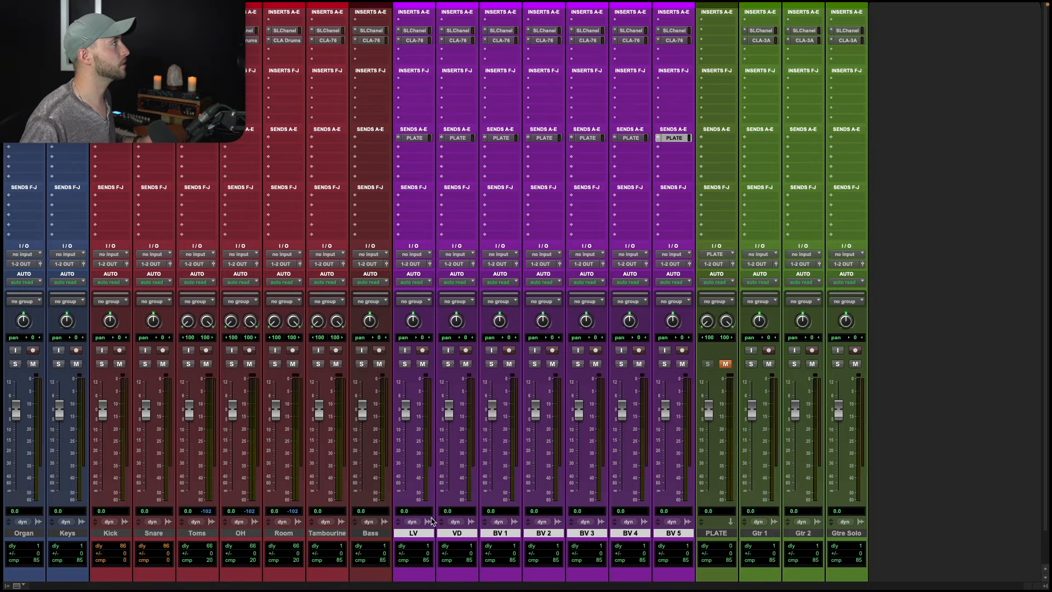
Add a second send from the vocal tracks to a new SLAP aux track, place it after PLATE, and solo-safe and mute it
left_click(676, 148)
left_click(691, 213)
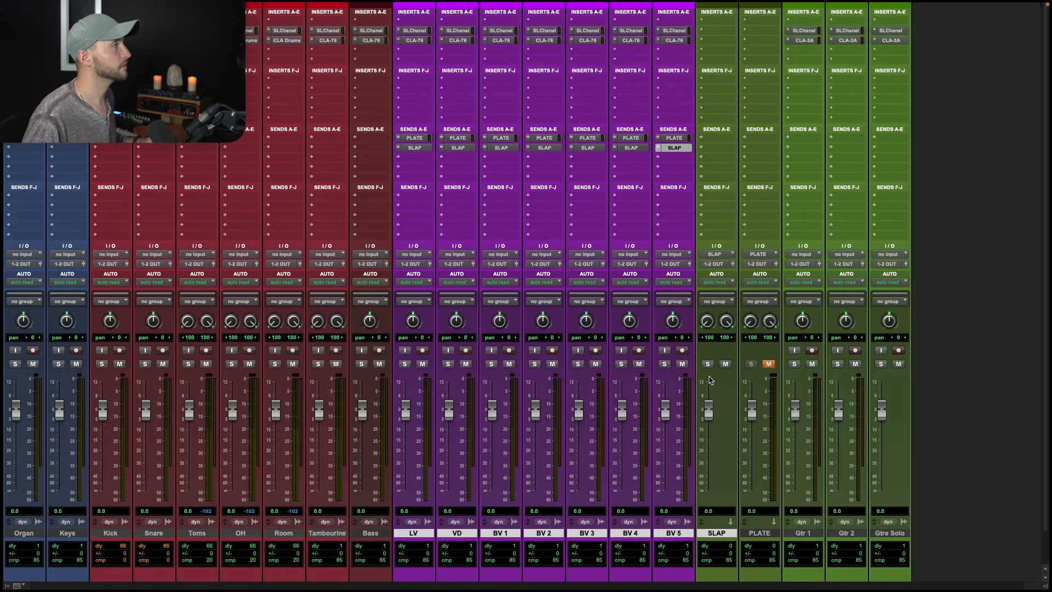
left_click_drag(729, 536, 763, 535)
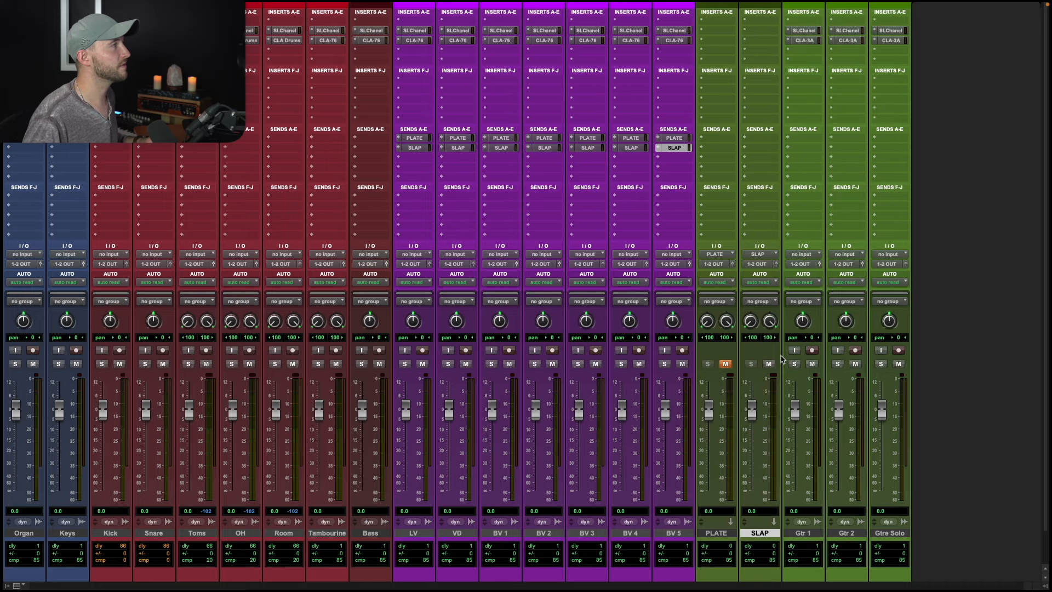
left_click(768, 364)
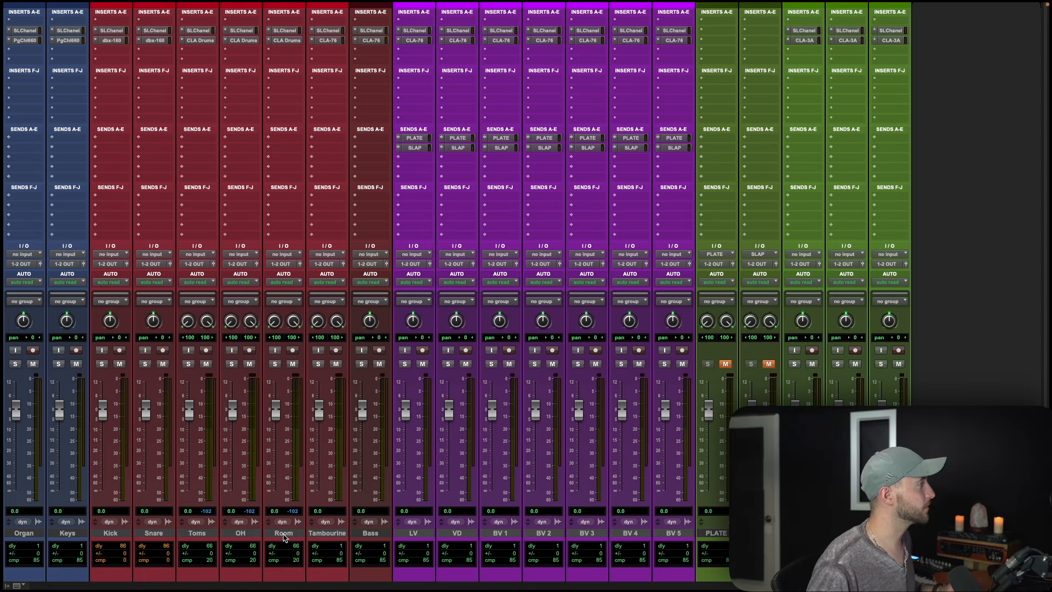
Send the Room track to a new aux track named ROOM, make that aux solo-safe, and close the send window
left_click(284, 534)
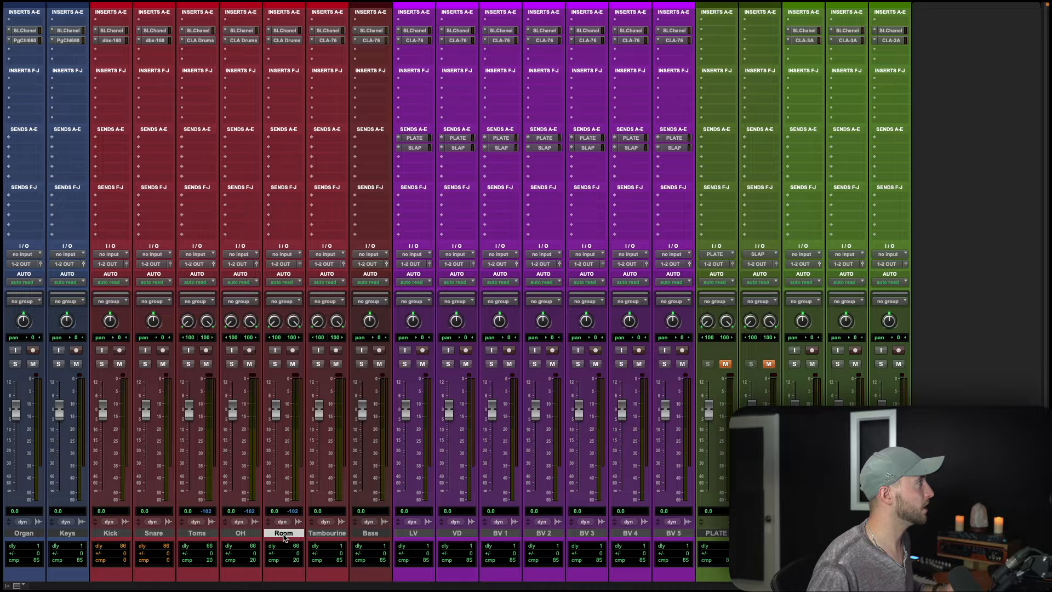
left_click(292, 139)
left_click(296, 204)
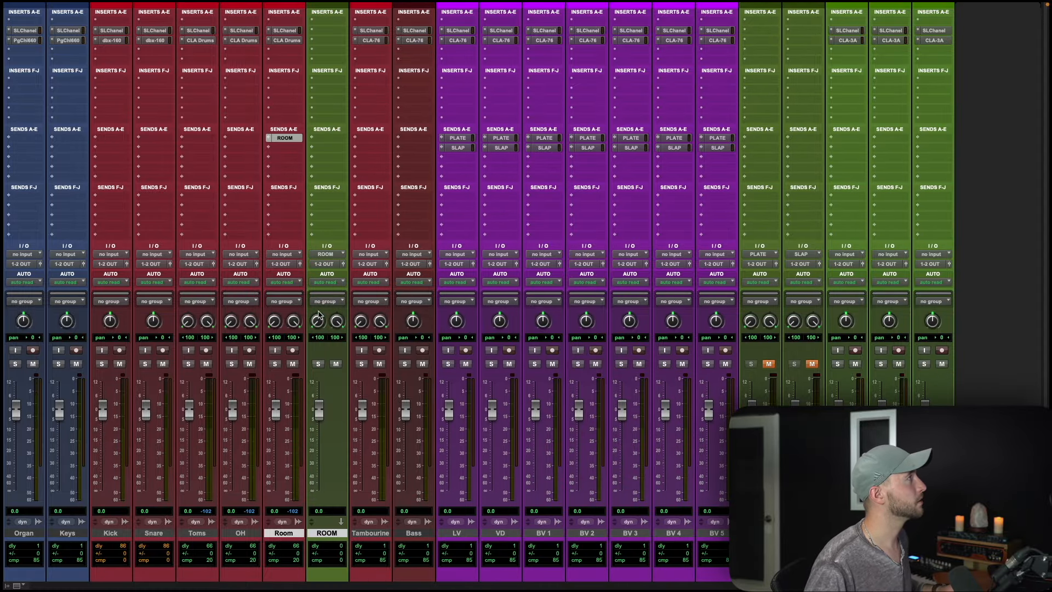
left_click(318, 364, "super")
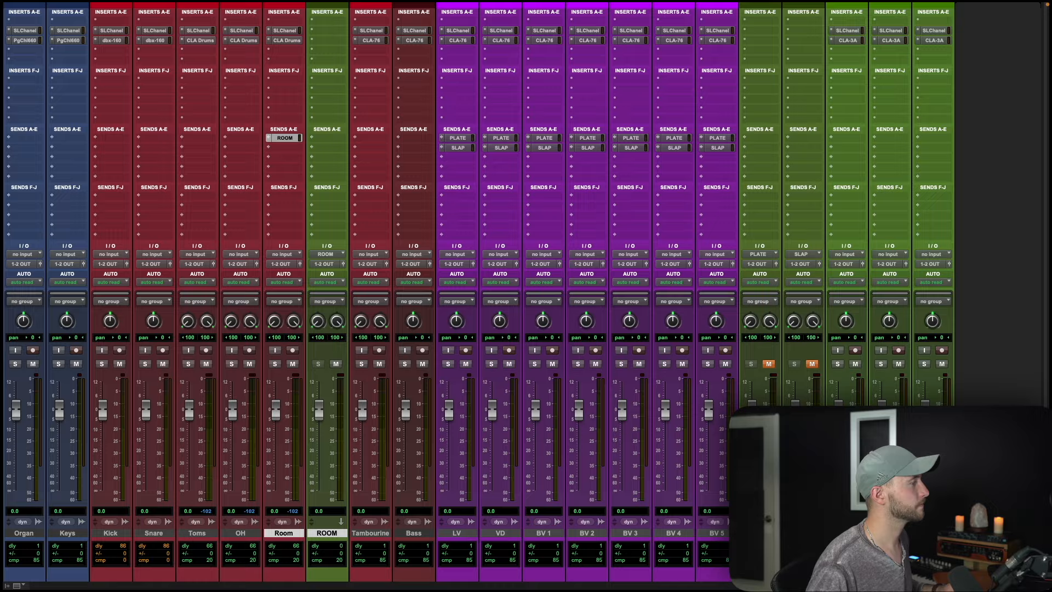
left_click_drag(329, 591, 110, 116)
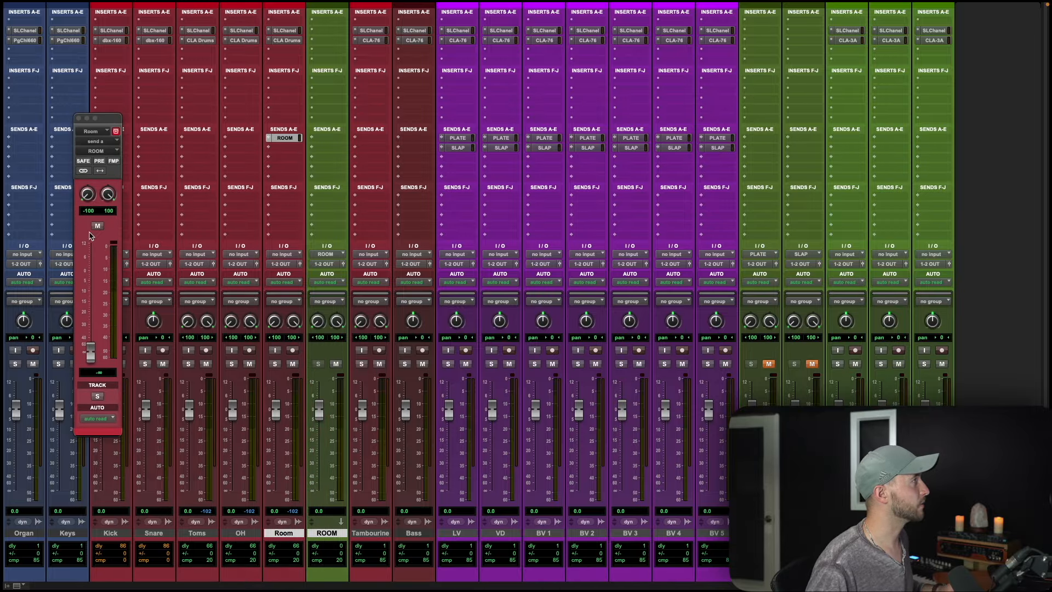
left_click(78, 118)
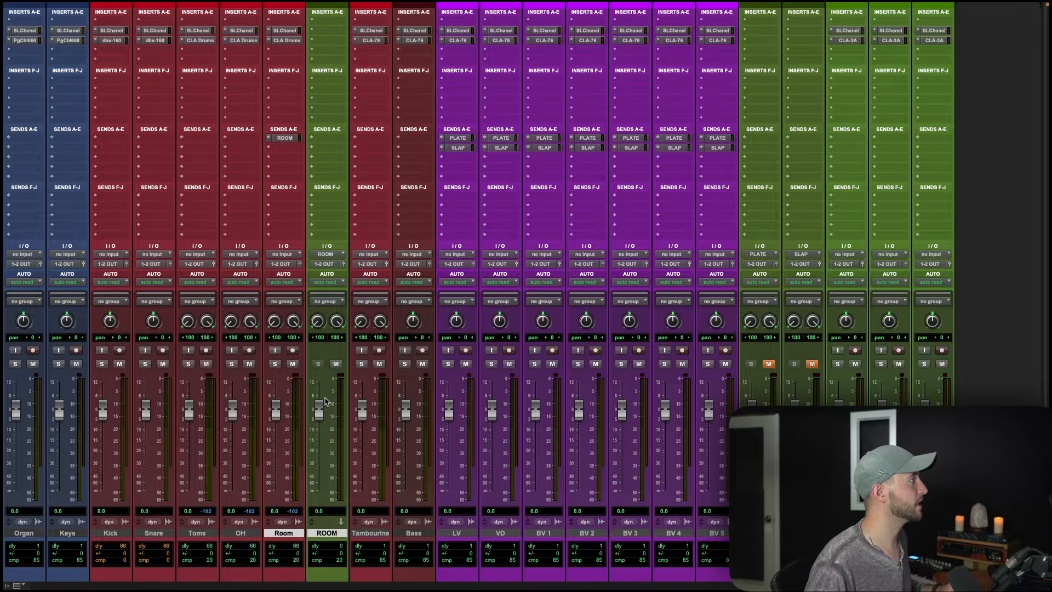
Move the ROOM aux track after SLAP and mute it, and copy the ROOM send from Room to the Toms track
left_click(331, 532)
left_click_drag(332, 532, 832, 532)
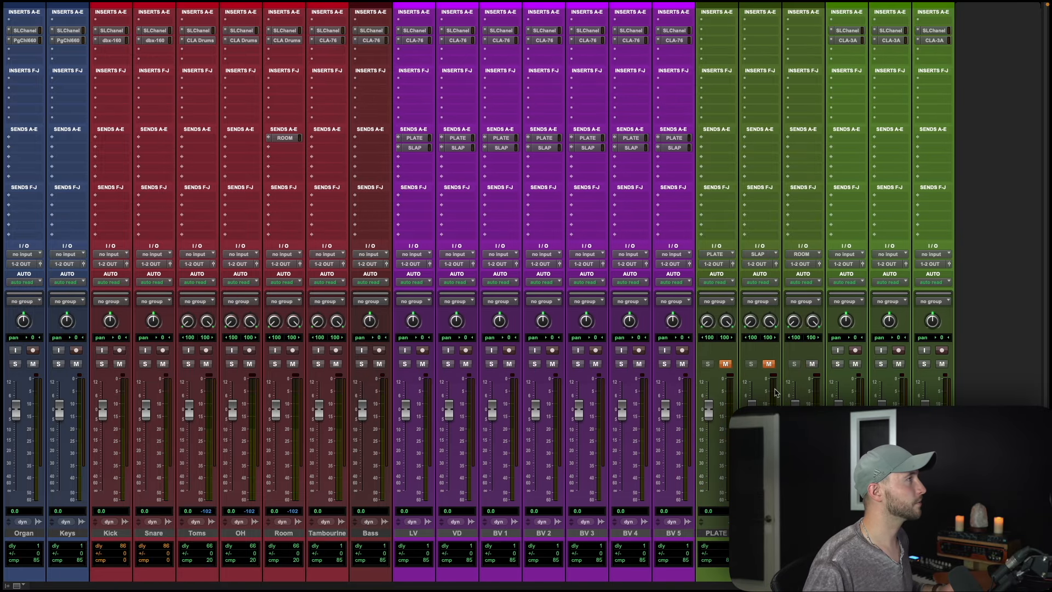
left_click(812, 364)
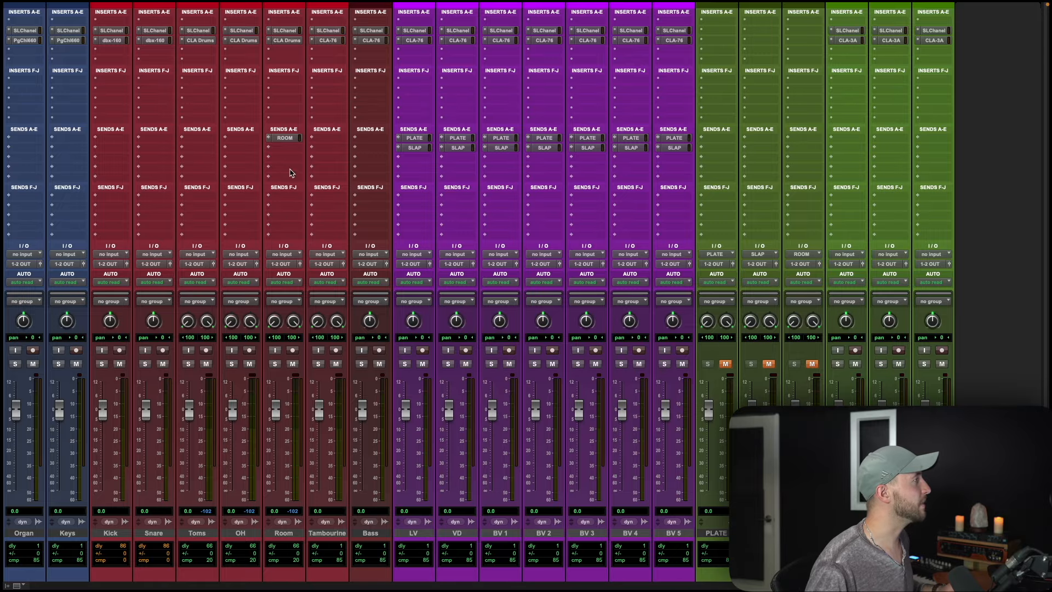
left_click_drag(290, 138, 202, 142)
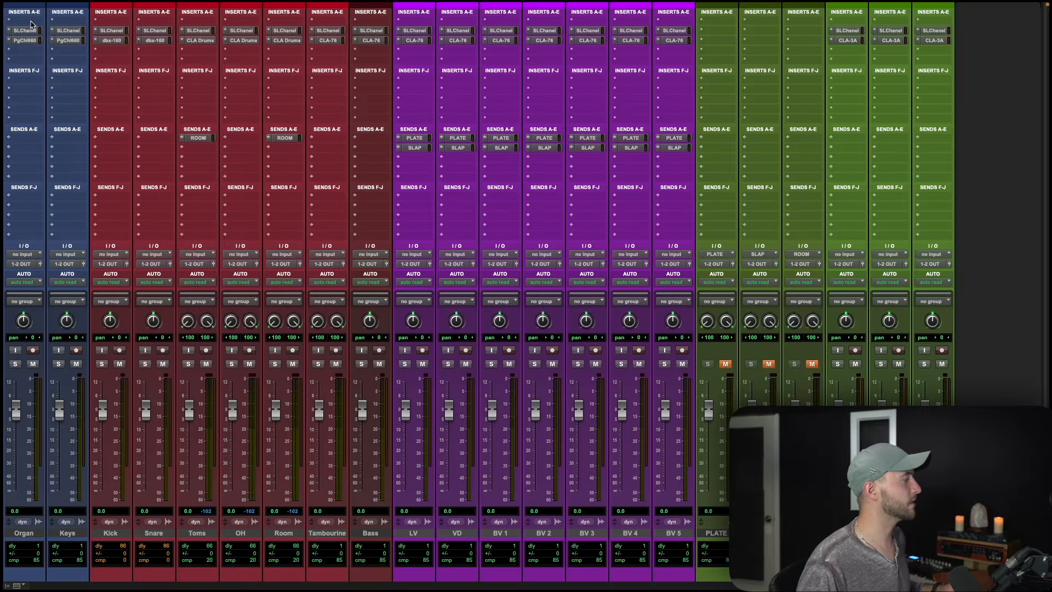
Insert the mono NLS Channel plug-in in the Organ track's first insert slot, keep its SPIKE studio model, and close its window
left_click(32, 24)
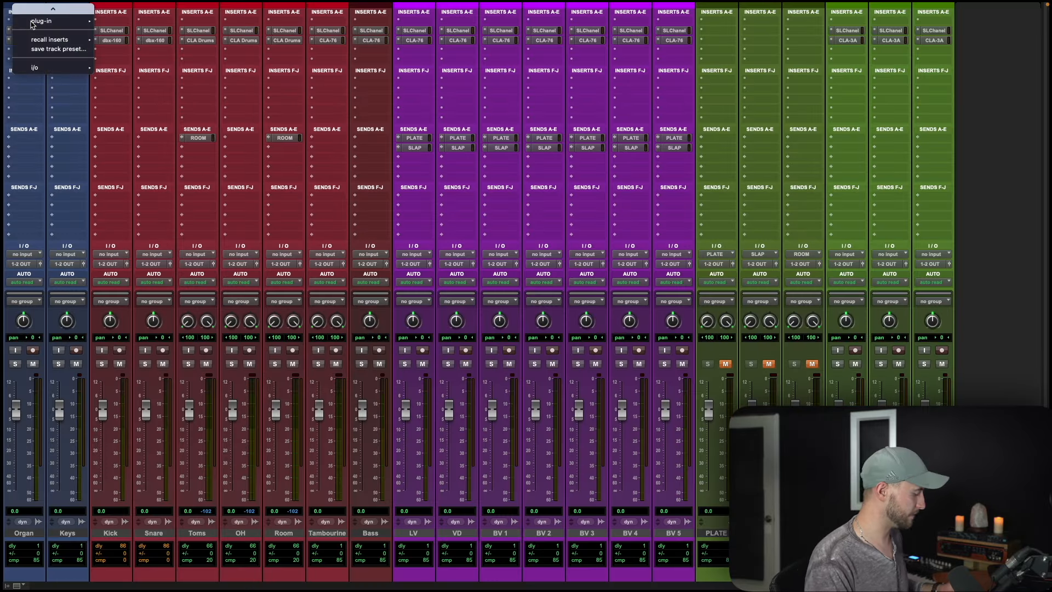
left_click(33, 21)
type("nls")
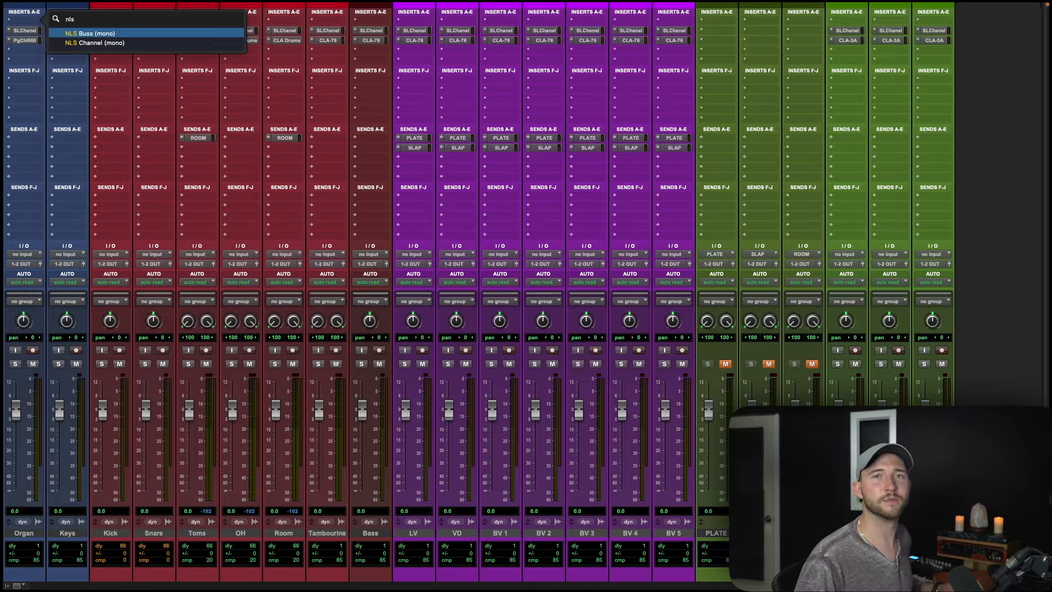
key("Down")
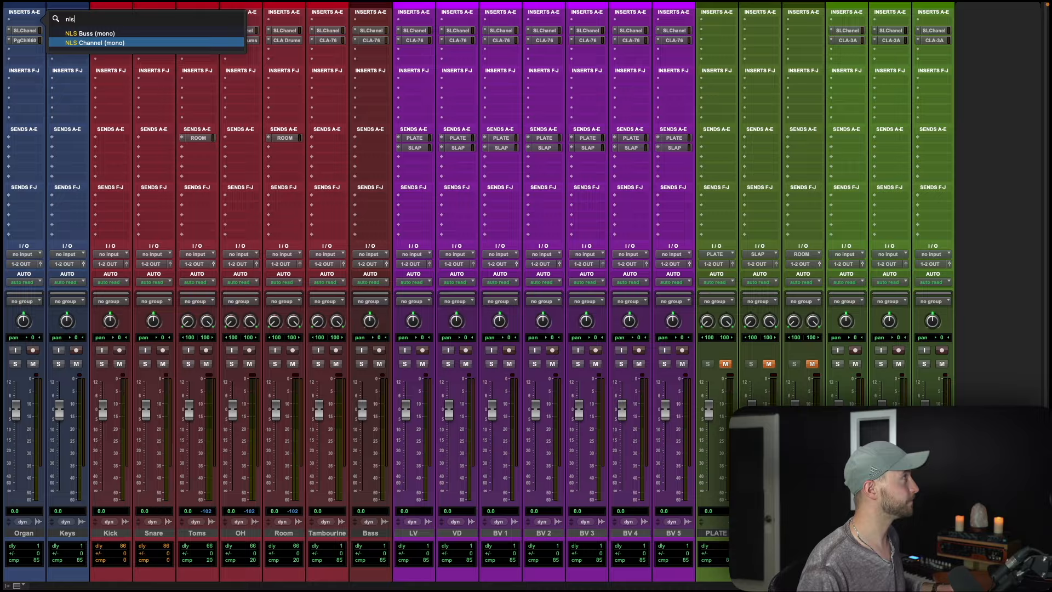
key("Return")
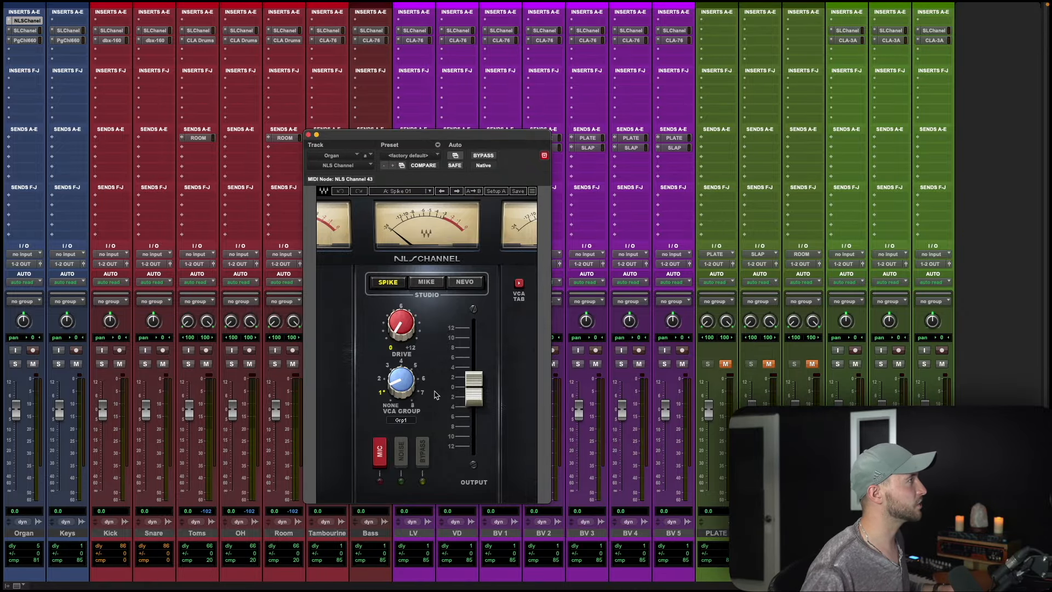
left_click(454, 284)
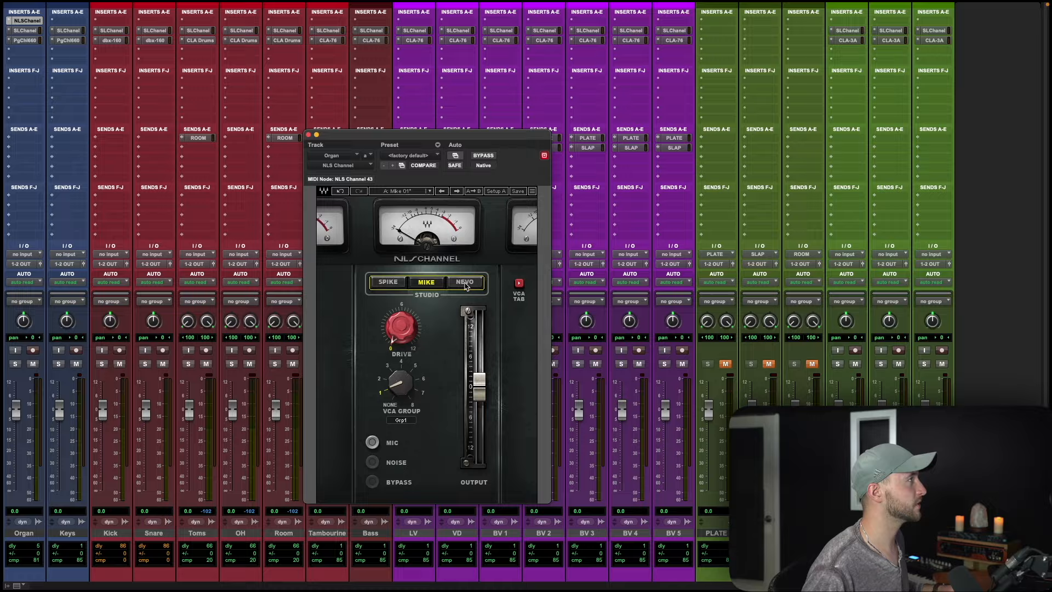
left_click(389, 284)
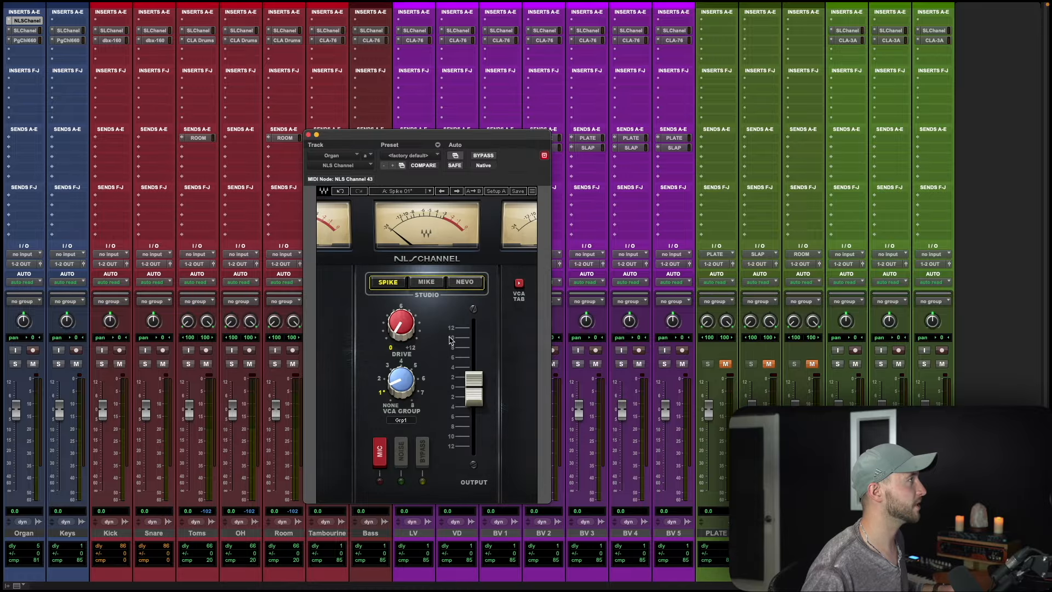
left_click(308, 135)
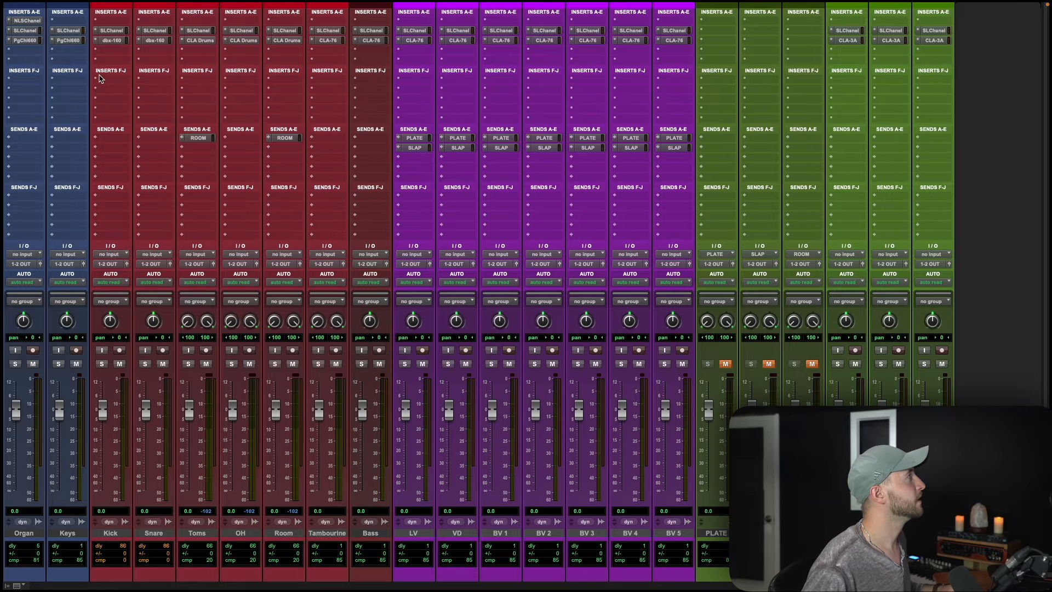
Insert the mono Virtual Mix Rack in the Keys track's first insert slot and load its Fresh Start preset
left_click(76, 21)
type("virtual")
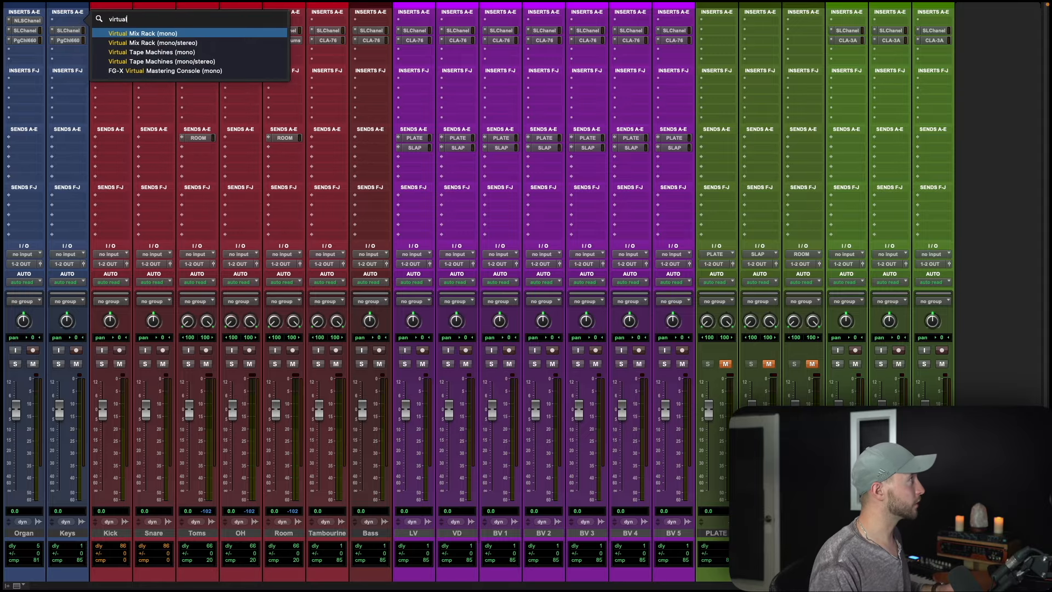
key("Escape")
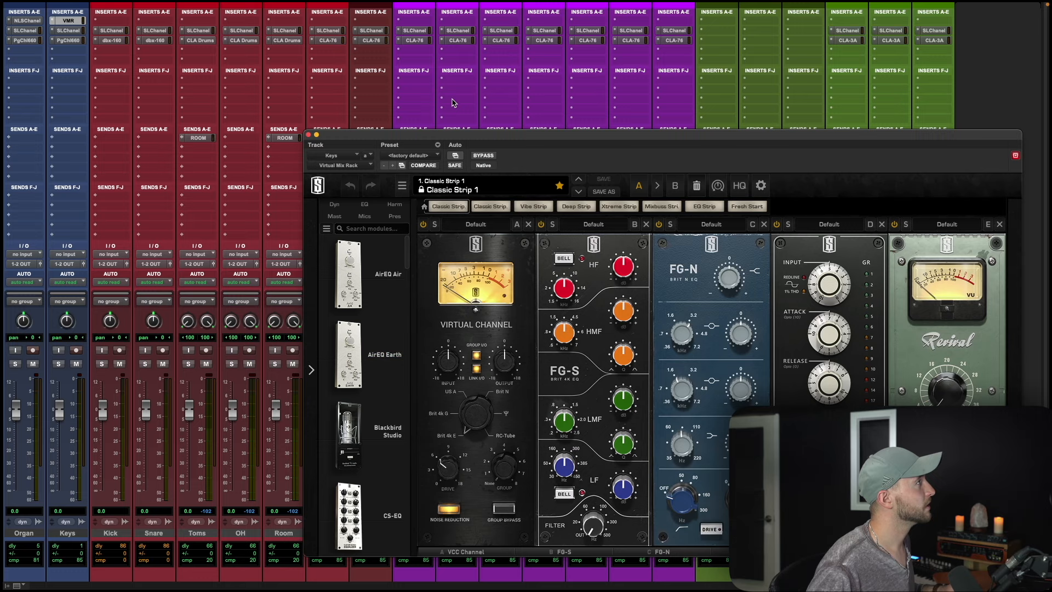
left_click_drag(466, 140, 347, 107)
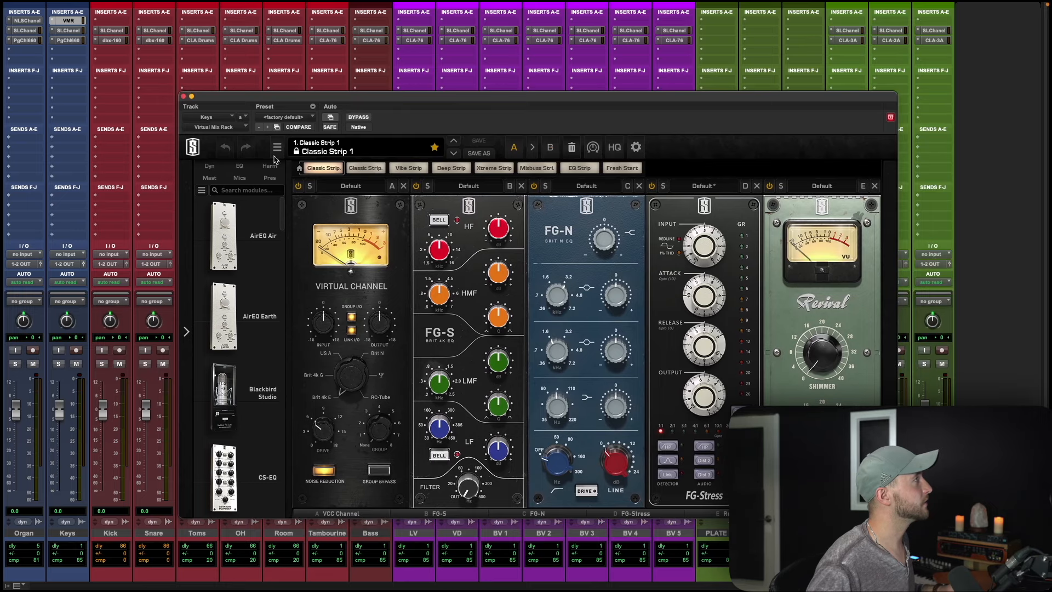
left_click(324, 151)
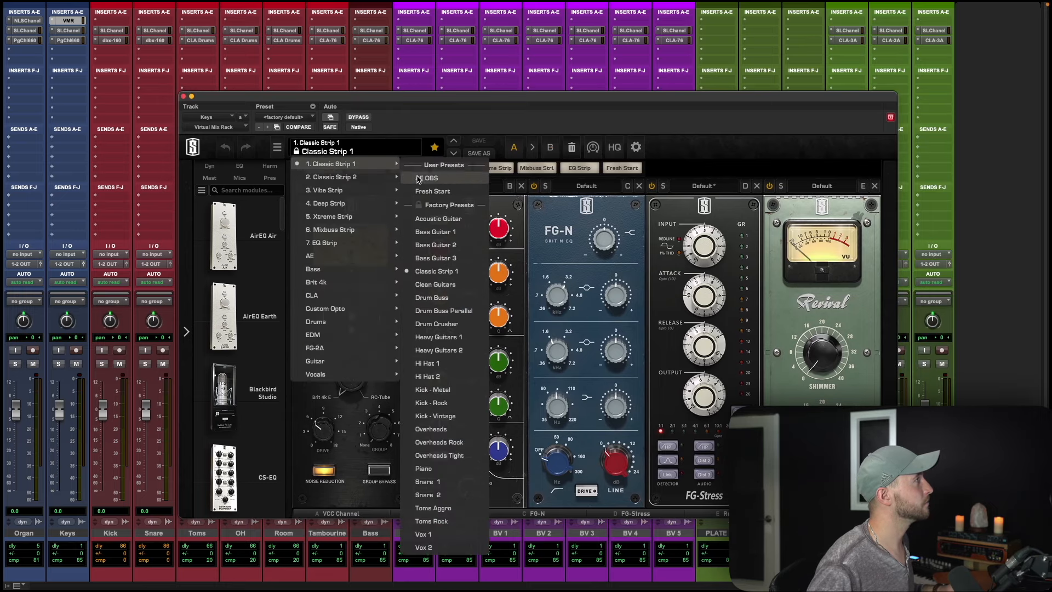
left_click(432, 191)
Add the VCC Channel module to the empty rack's first slot, switch off its noise reduction, and close the plug-in
left_click(270, 166)
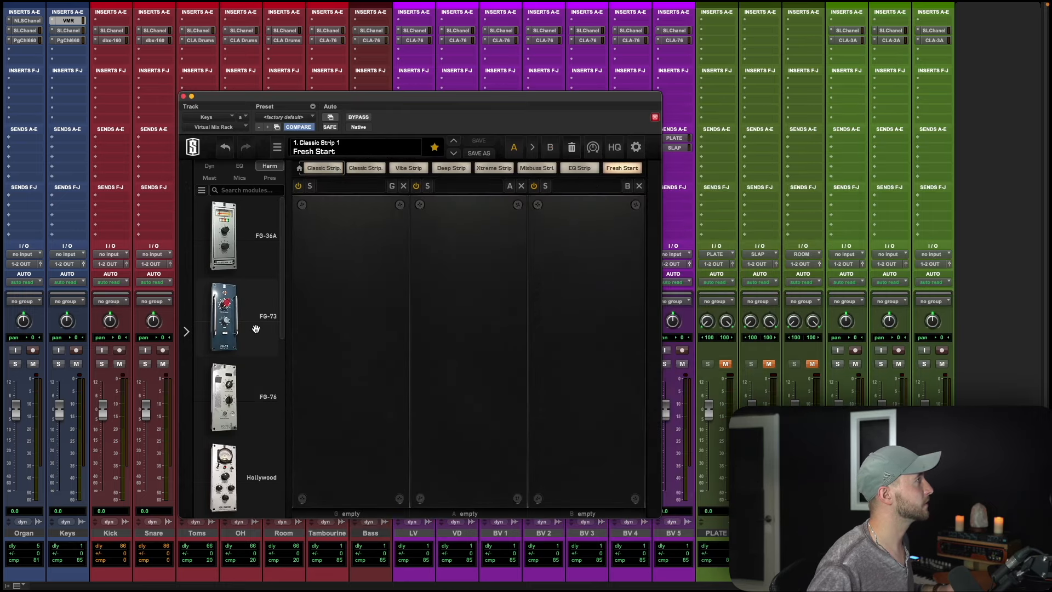
scroll(256, 329, "down", 8)
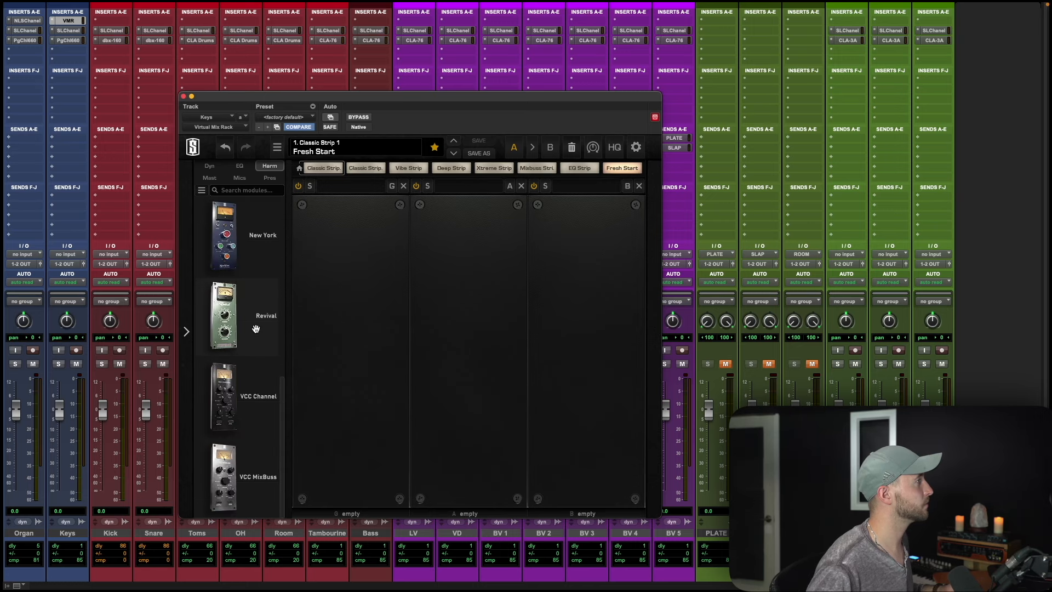
double_click(252, 399)
left_click(328, 471)
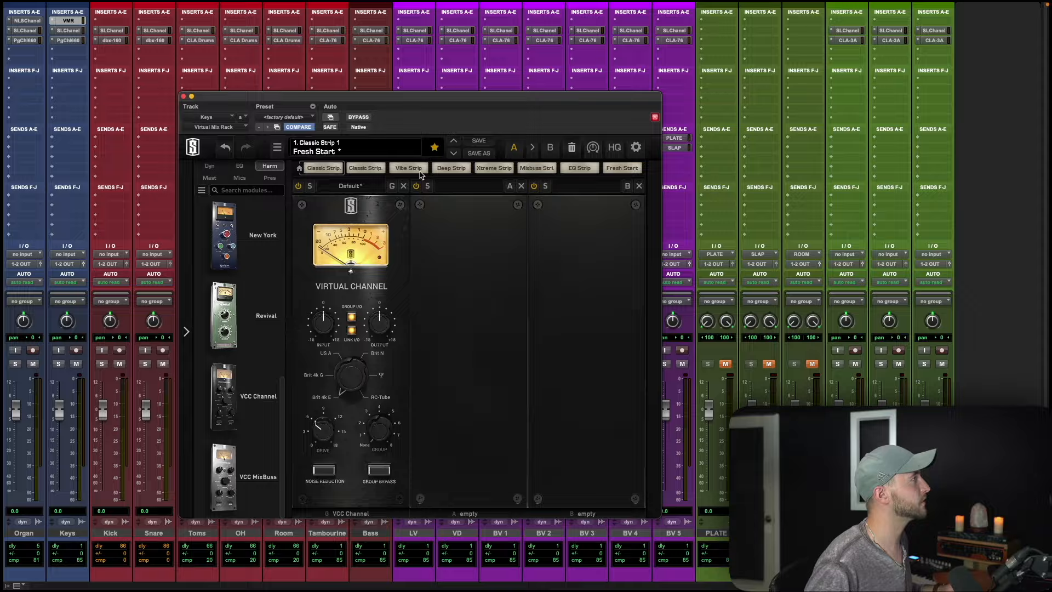
left_click(184, 96)
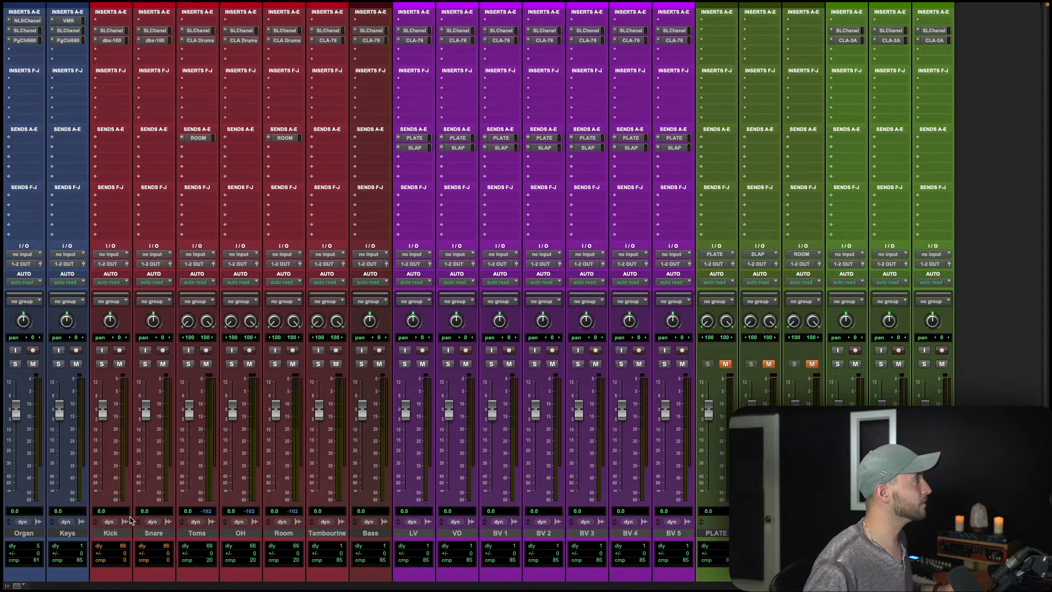
Select Kick through Tambourine, and copy NLS Channel to the first insert of Kick, Toms and LV, and Virtual Mix Rack to Room
left_click(110, 533)
left_click(336, 534, "shift")
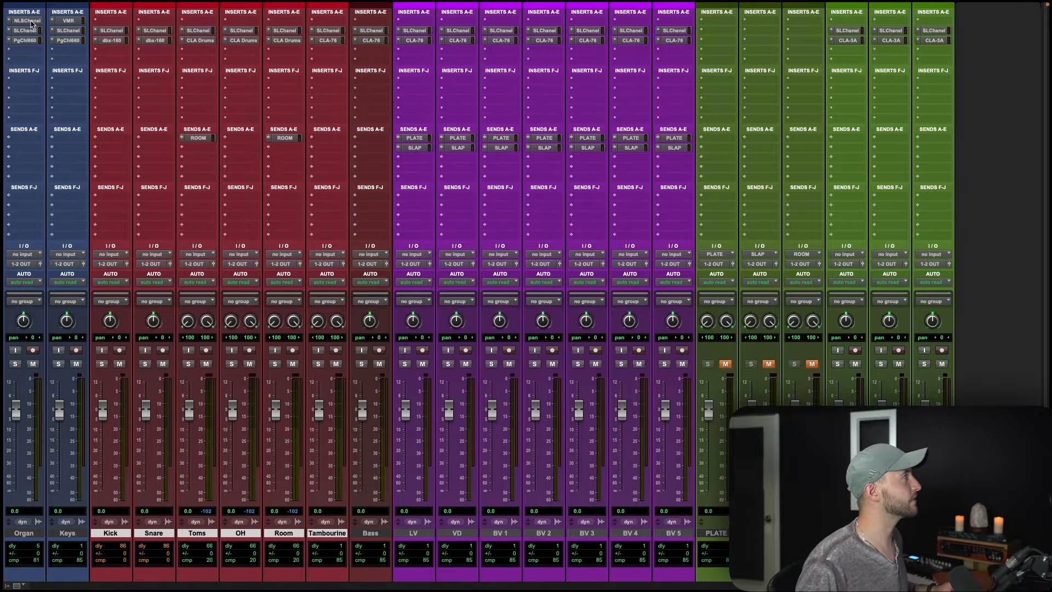
left_click_drag(31, 23, 127, 23)
left_click_drag(116, 22, 188, 22)
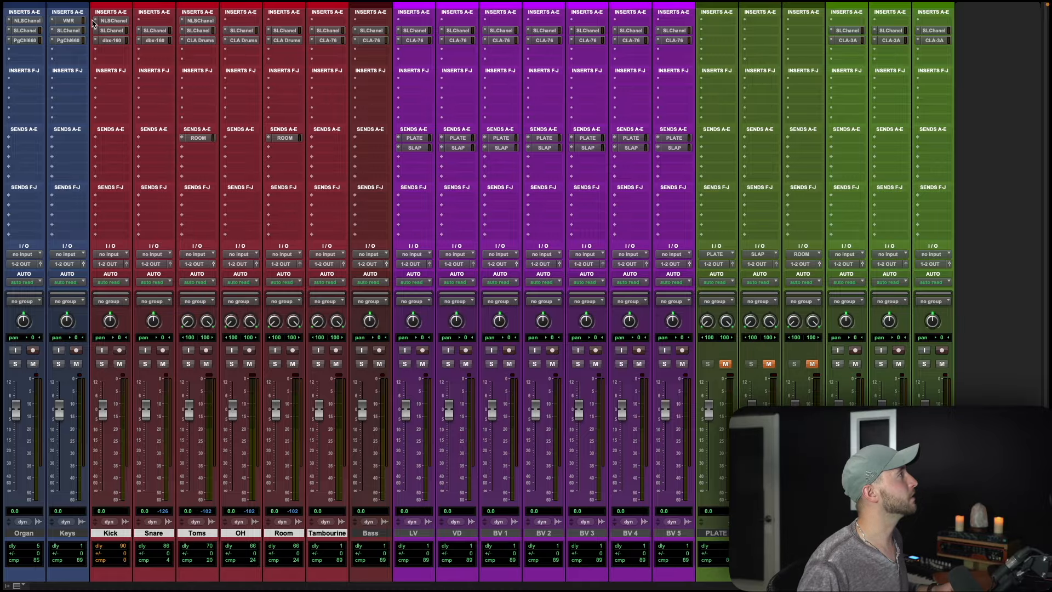
left_click_drag(72, 21, 275, 20)
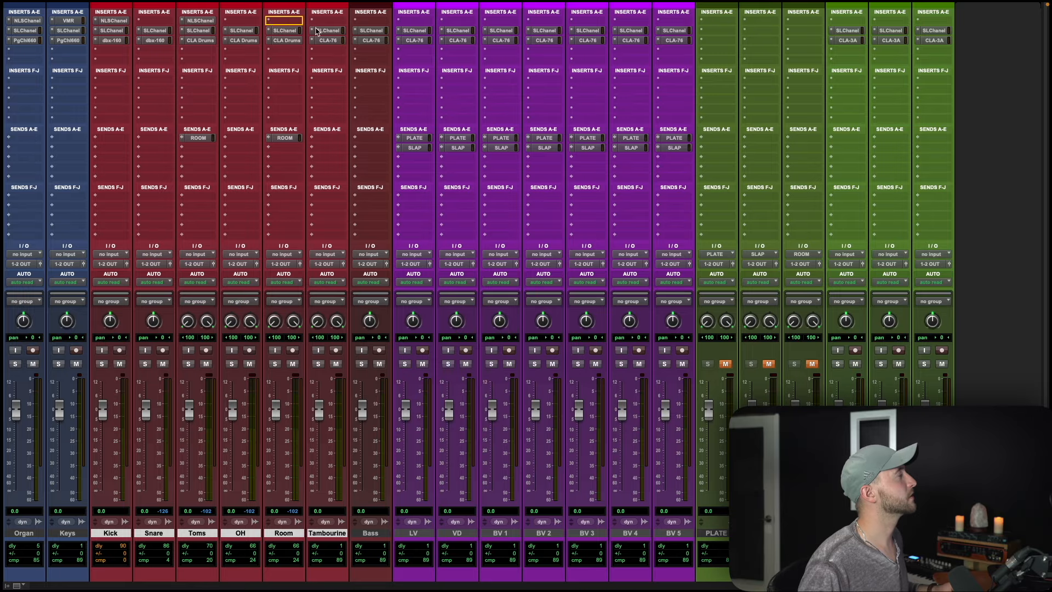
left_click_drag(31, 21, 419, 23)
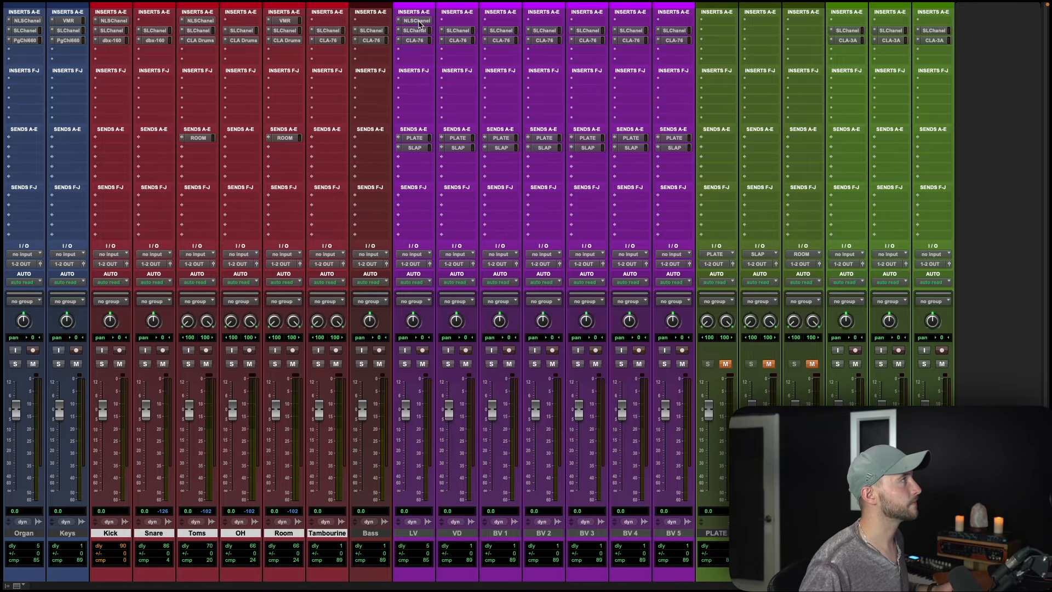